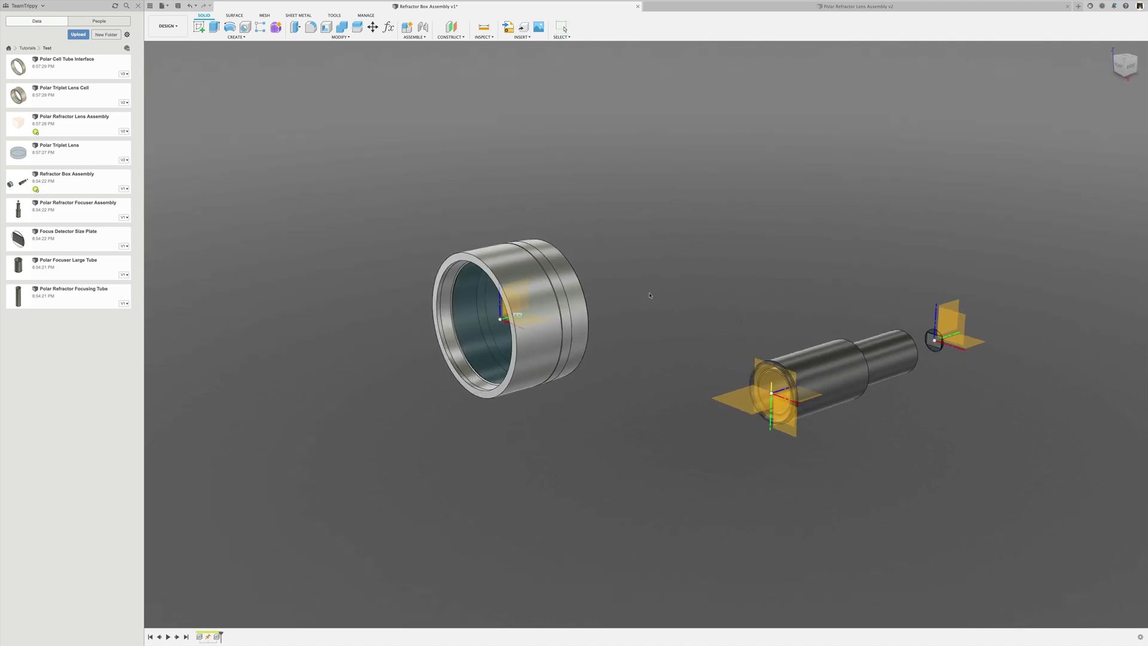
Step: Hide the Polar Refractor Focuser Assembly and expand the Polar Refractor Lens Assembly's contents in the browser
{"action": "key", "text": "Escape"}
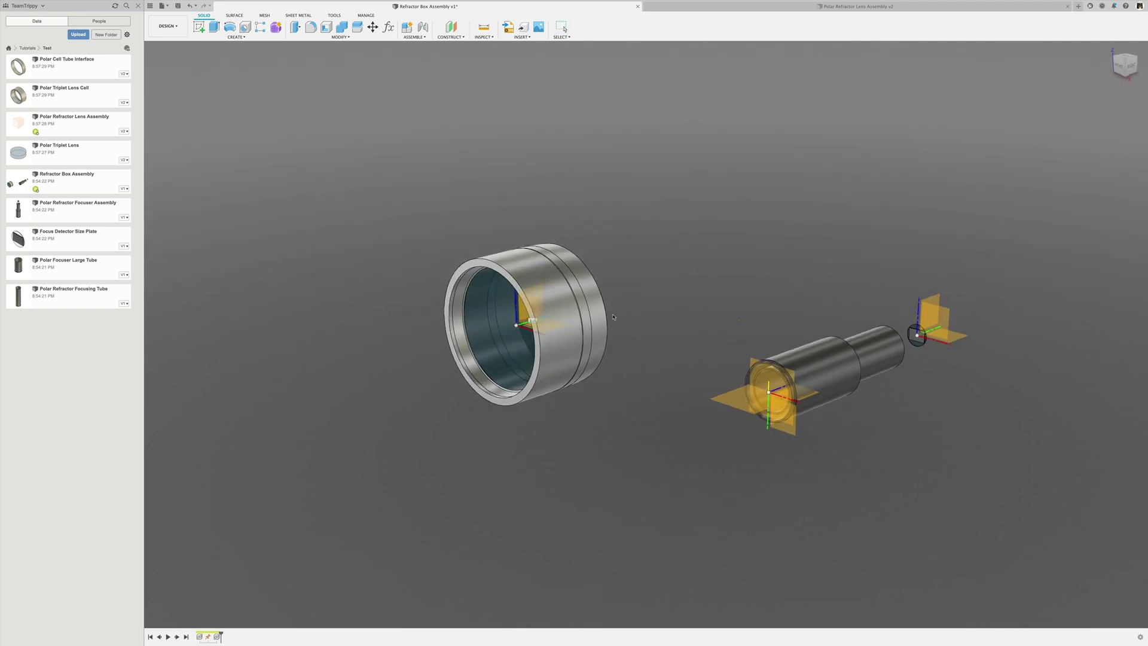
{"action": "key", "text": "Escape"}
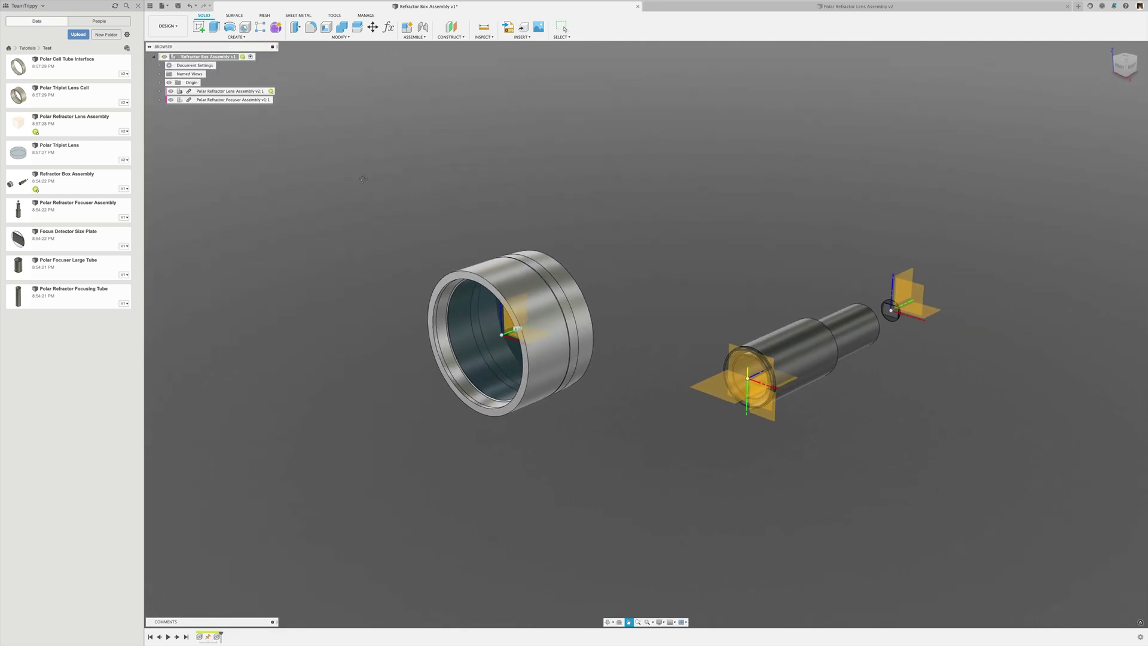
{"action": "middle_click_drag", "start_coordinate": [393, 187], "coordinate": [442, 191], "text": "shift"}
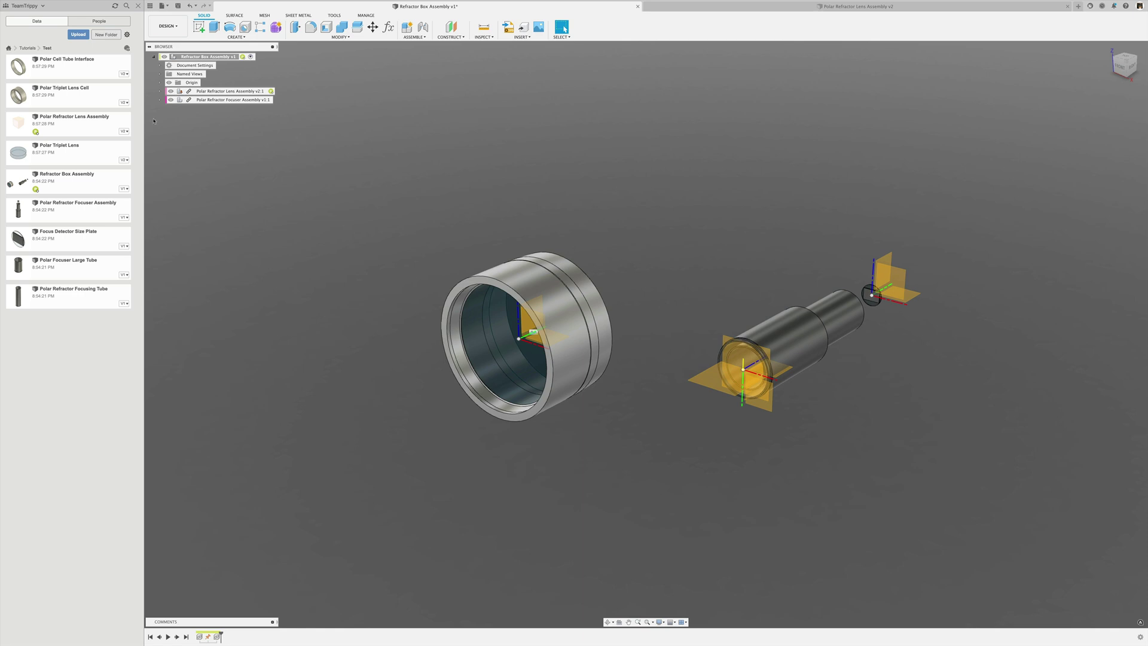
{"action": "left_click", "coordinate": [171, 99]}
{"action": "middle_click_drag", "start_coordinate": [302, 179], "coordinate": [301, 159], "text": "shift"}
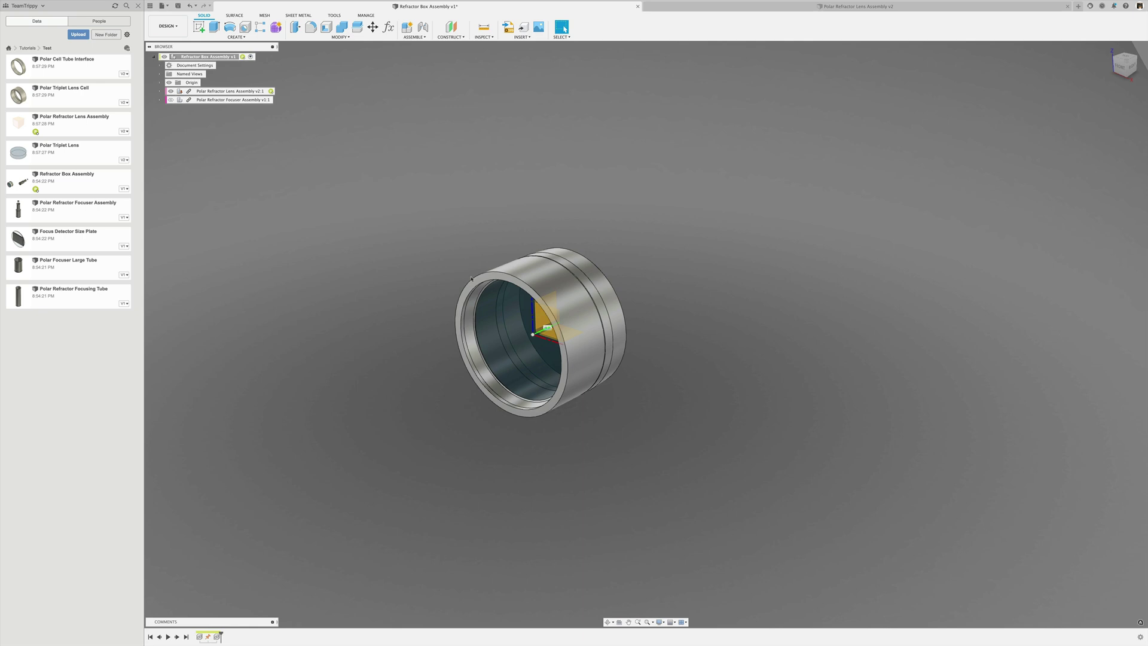
{"action": "left_click", "coordinate": [161, 93]}
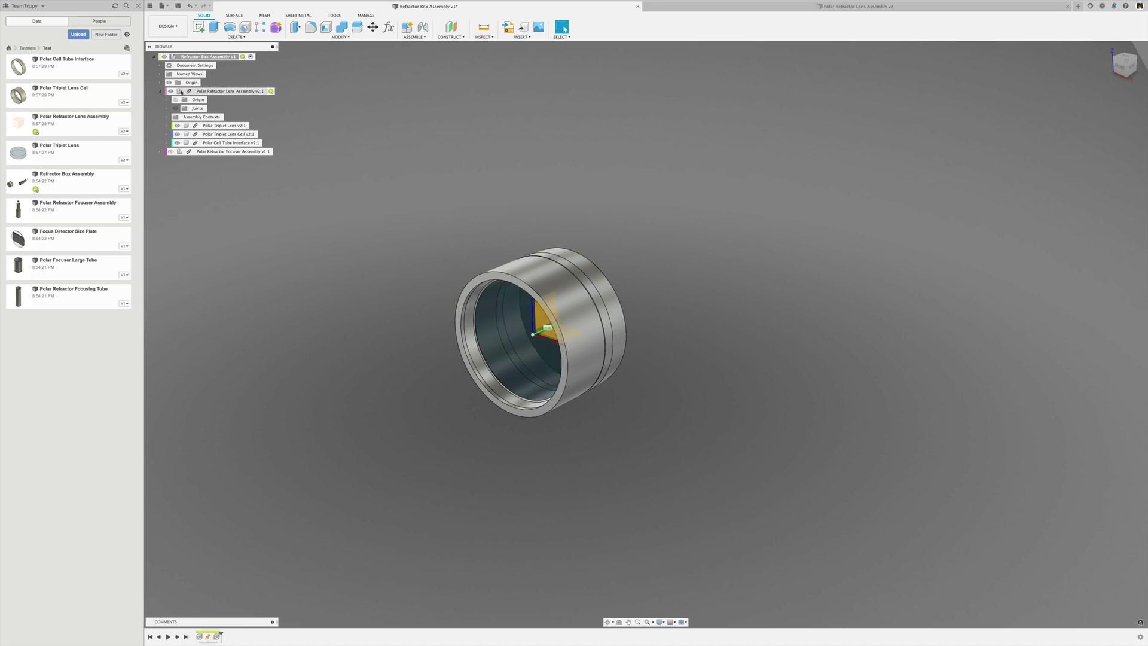
Step: Pull the triplet lens and its metal cell apart to test their freedom of movement, and revert their positions
{"action": "left_click_drag", "start_coordinate": [498, 306], "coordinate": [608, 306]}
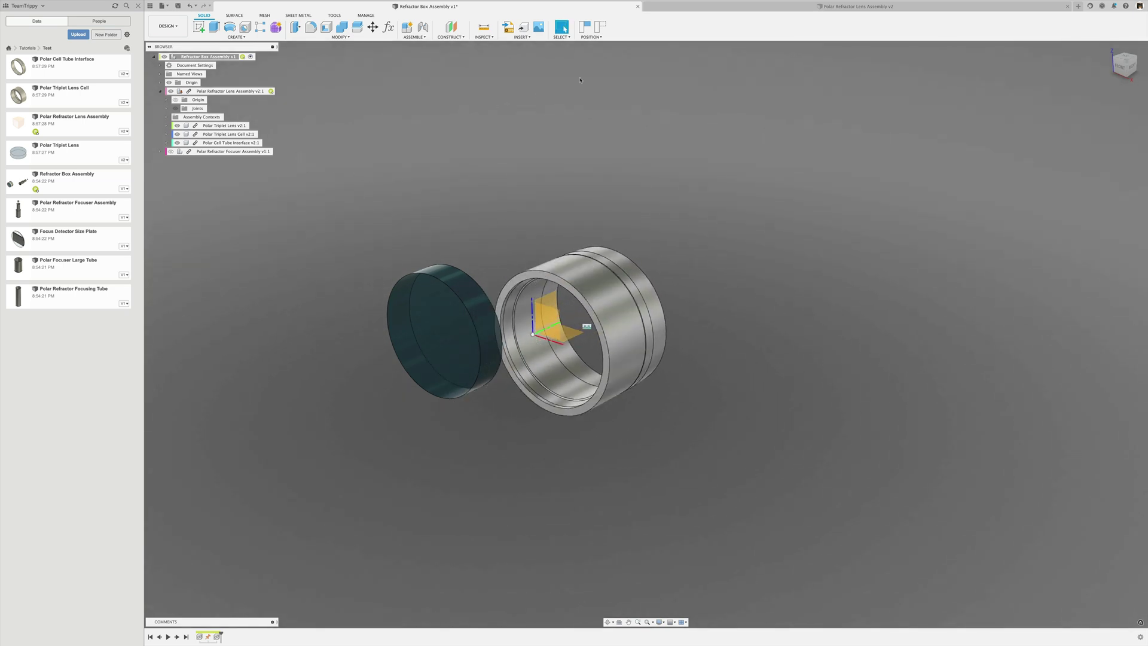
{"action": "left_click", "coordinate": [600, 27]}
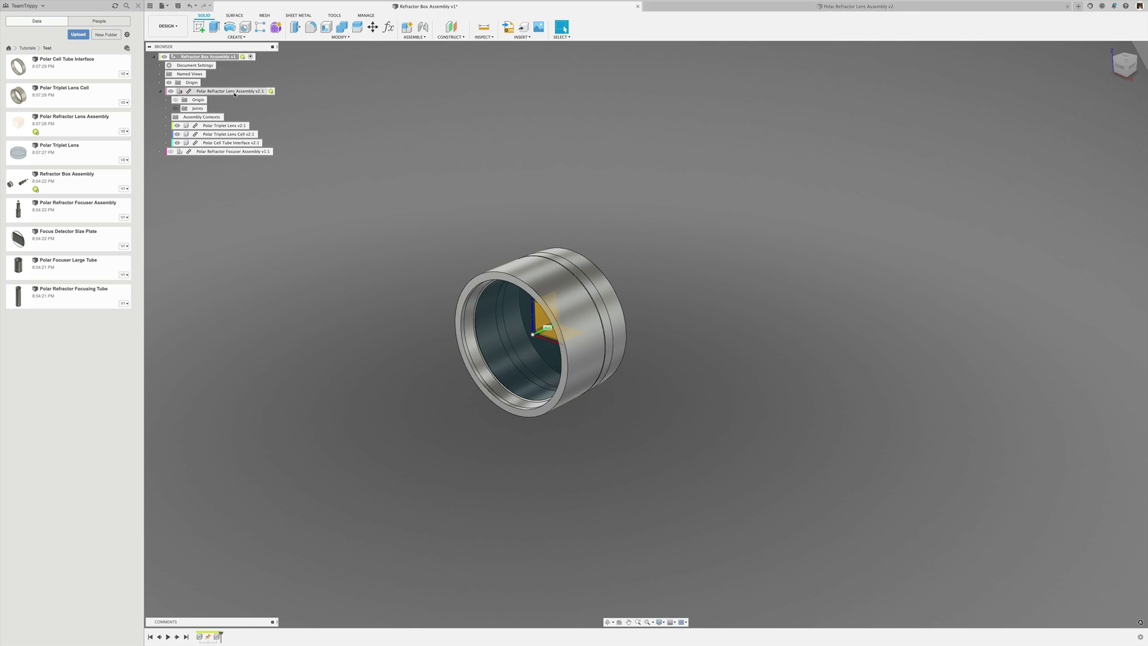
Step: Roll the Polar Refractor Lens Assembly's timeline back to the first inserted lens and step forward through each feature to the end
{"action": "left_click", "coordinate": [720, 8]}
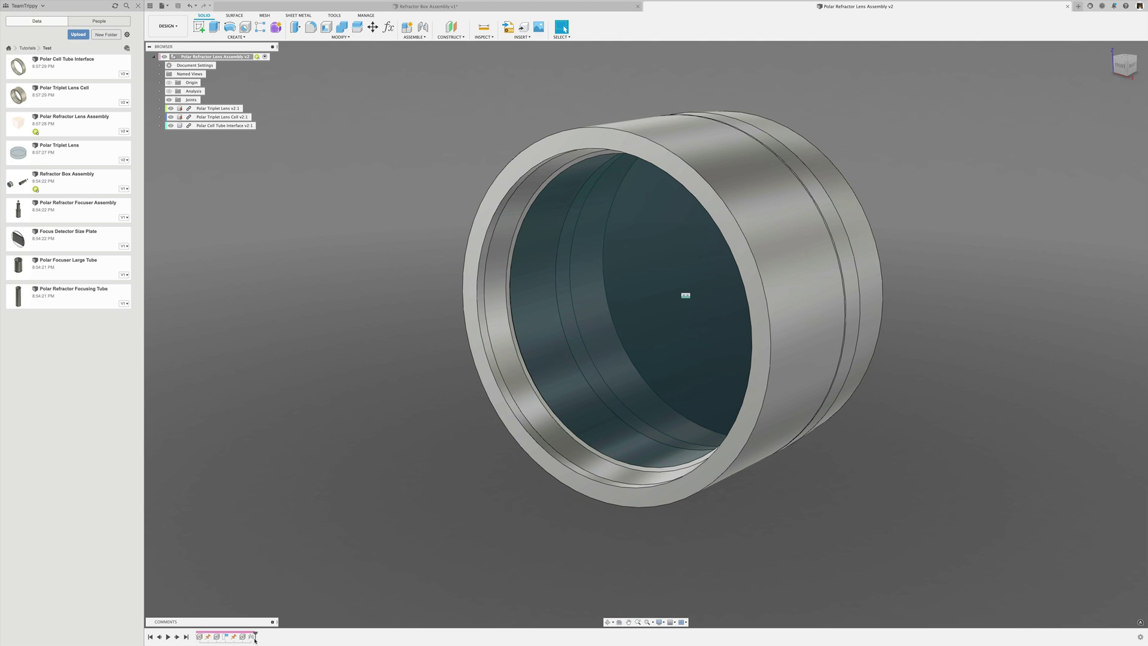
{"action": "left_click_drag", "start_coordinate": [256, 636], "coordinate": [202, 636]}
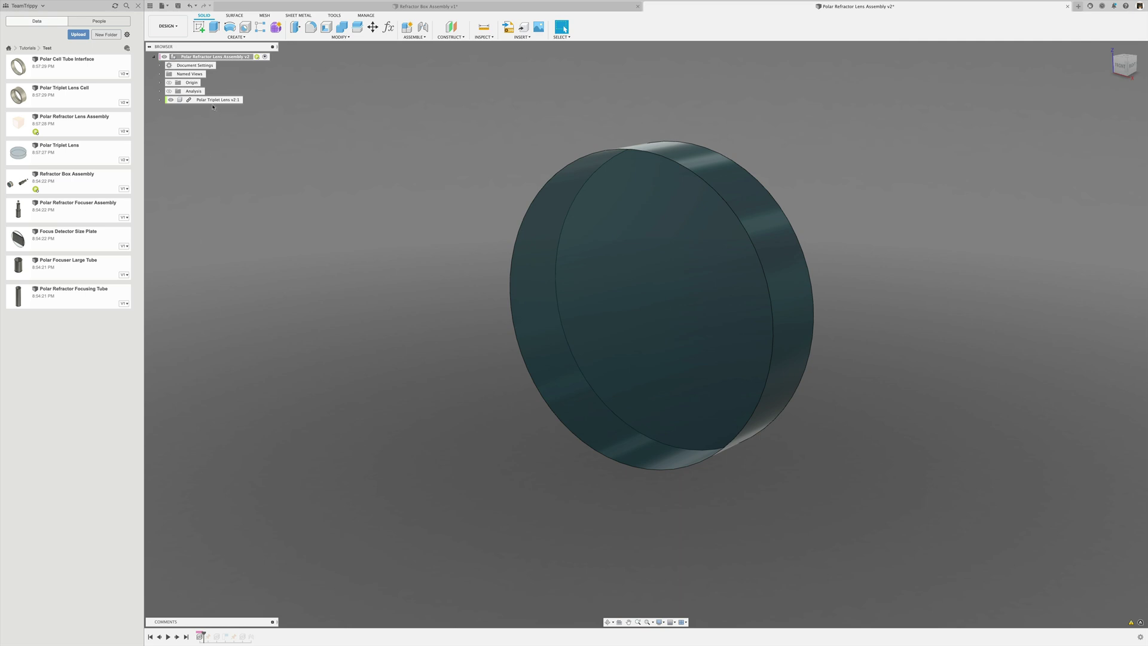
{"action": "left_click", "coordinate": [177, 637]}
{"action": "left_click", "coordinate": [177, 637]}
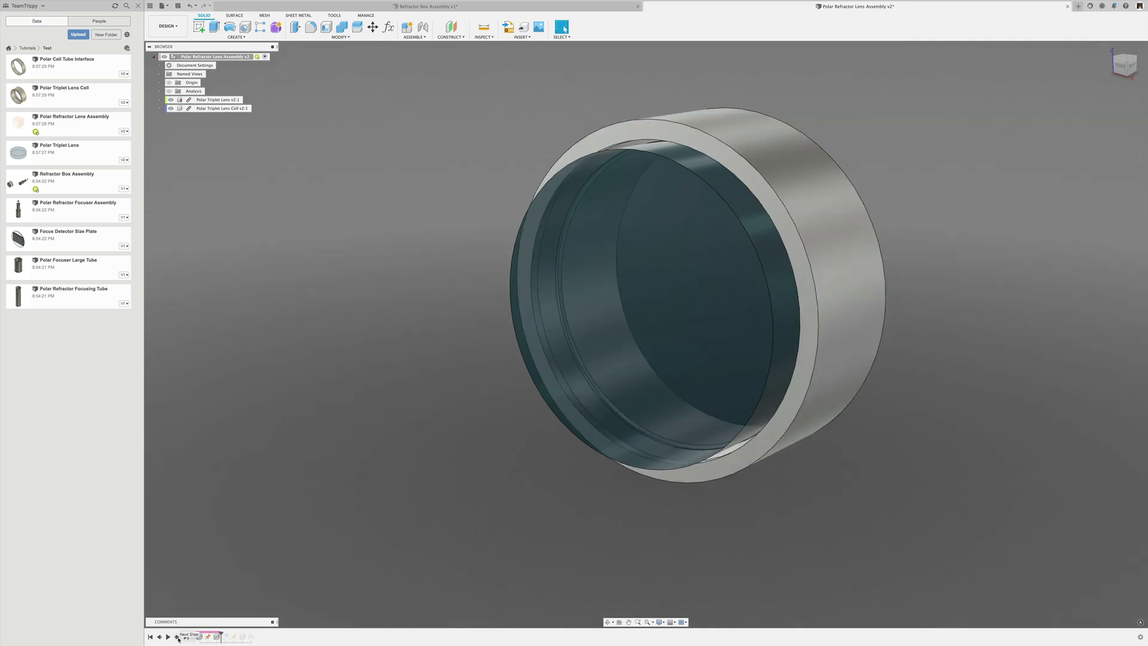
{"action": "left_click", "coordinate": [177, 637]}
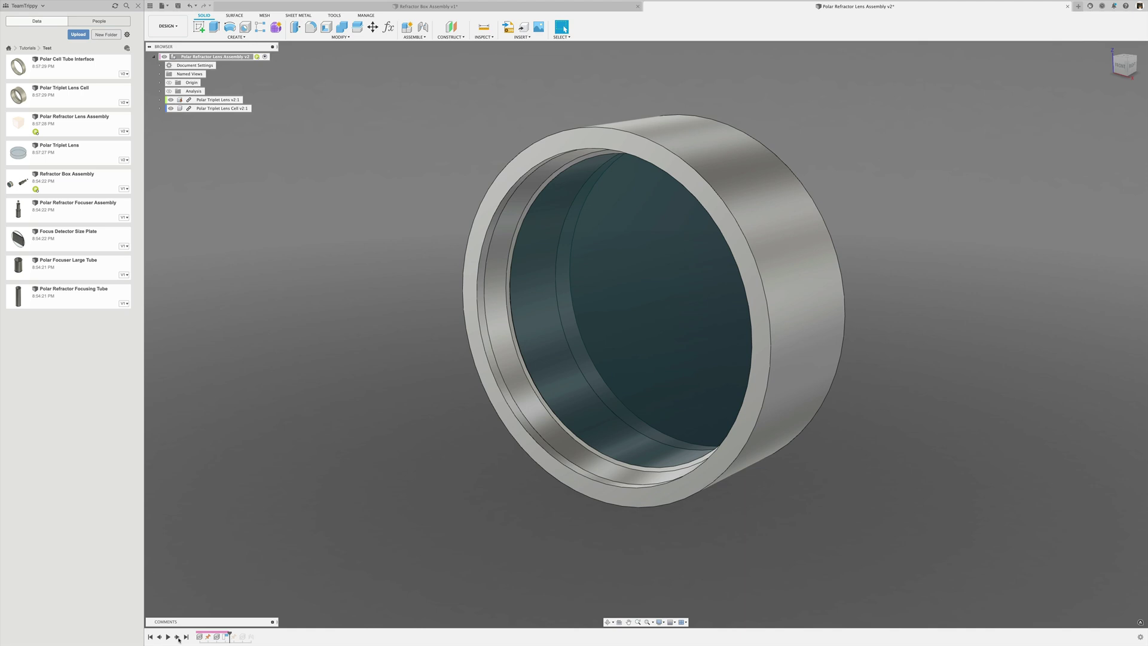
{"action": "left_click", "coordinate": [177, 637]}
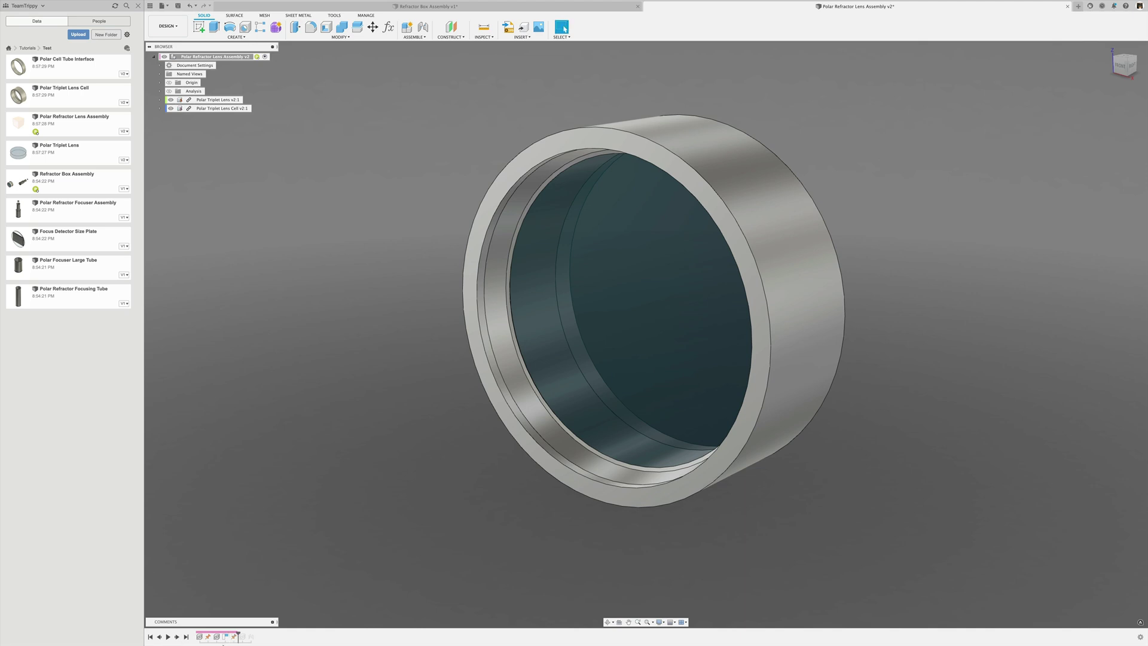
{"action": "left_click", "coordinate": [226, 637]}
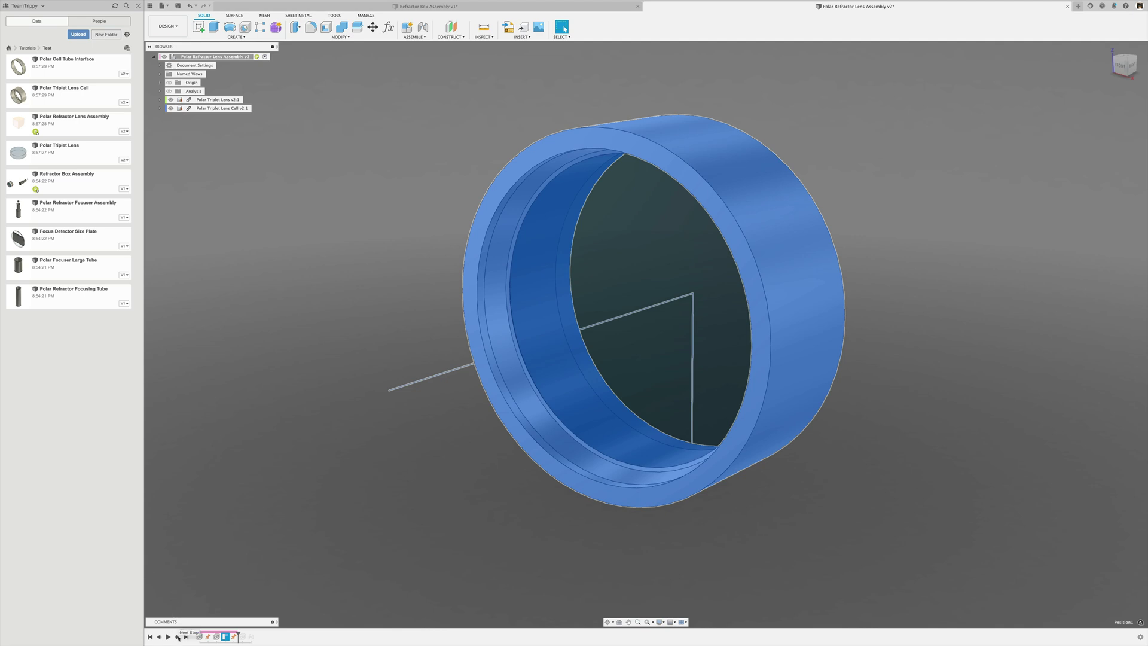
{"action": "left_click", "coordinate": [178, 637]}
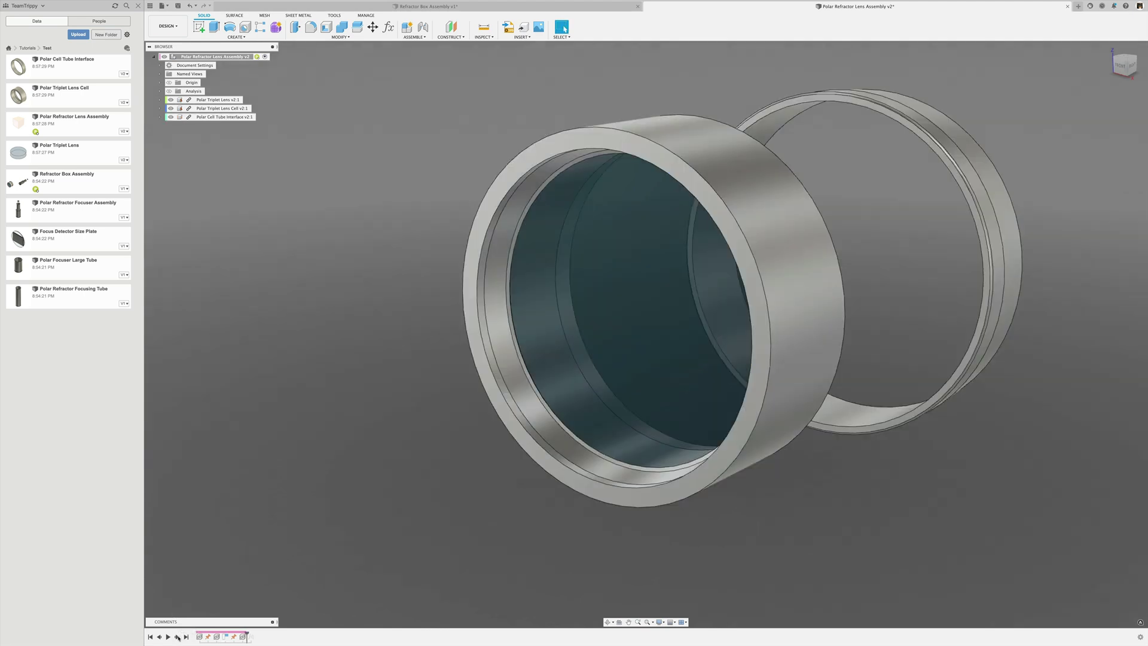
{"action": "left_click", "coordinate": [177, 637]}
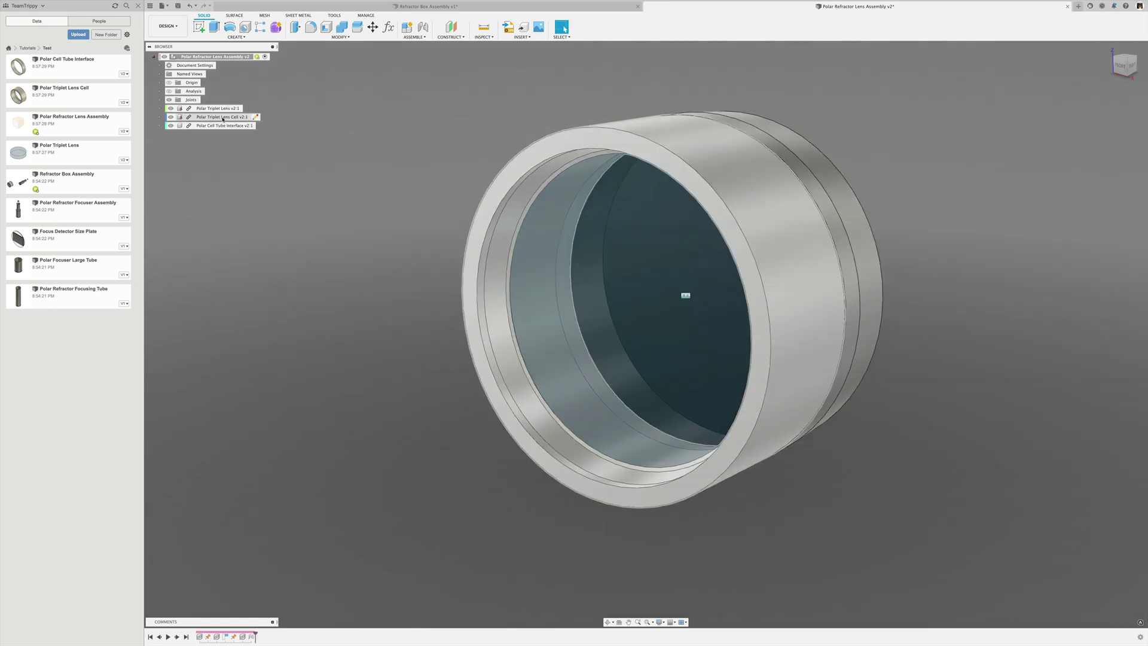
Step: Inspect the settings of the rigid joint between the Polar Cell Tube Interface and the Polar Triplet Lens Cell without changing them
{"action": "left_click", "coordinate": [159, 101]}
{"action": "right_click", "coordinate": [191, 108]}
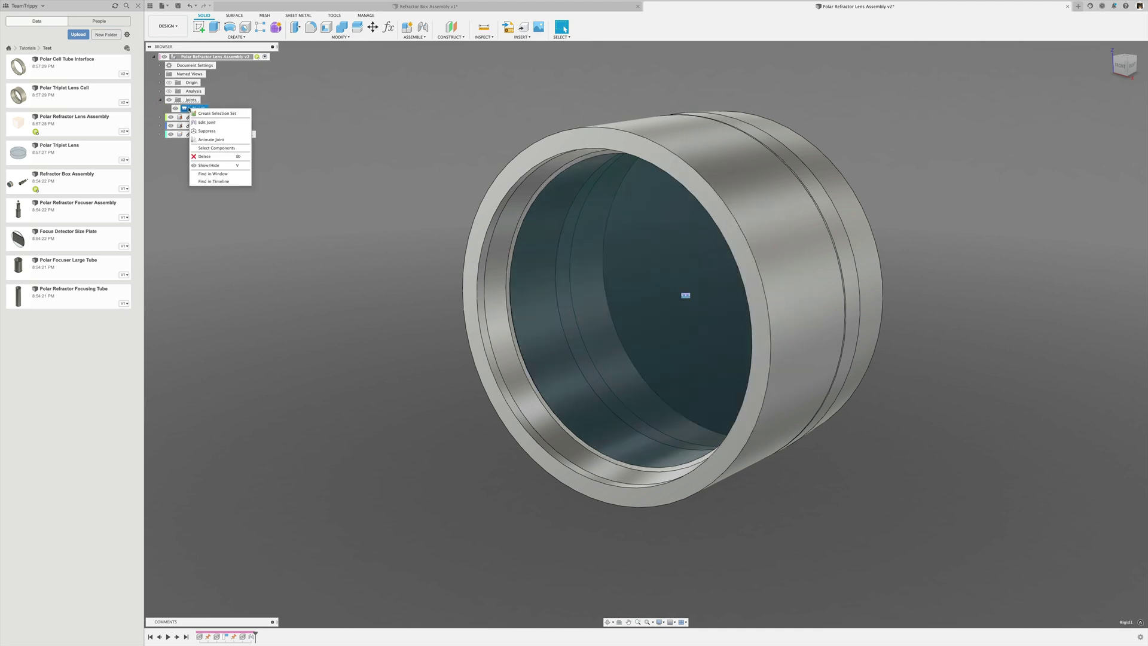
{"action": "left_click", "coordinate": [214, 123]}
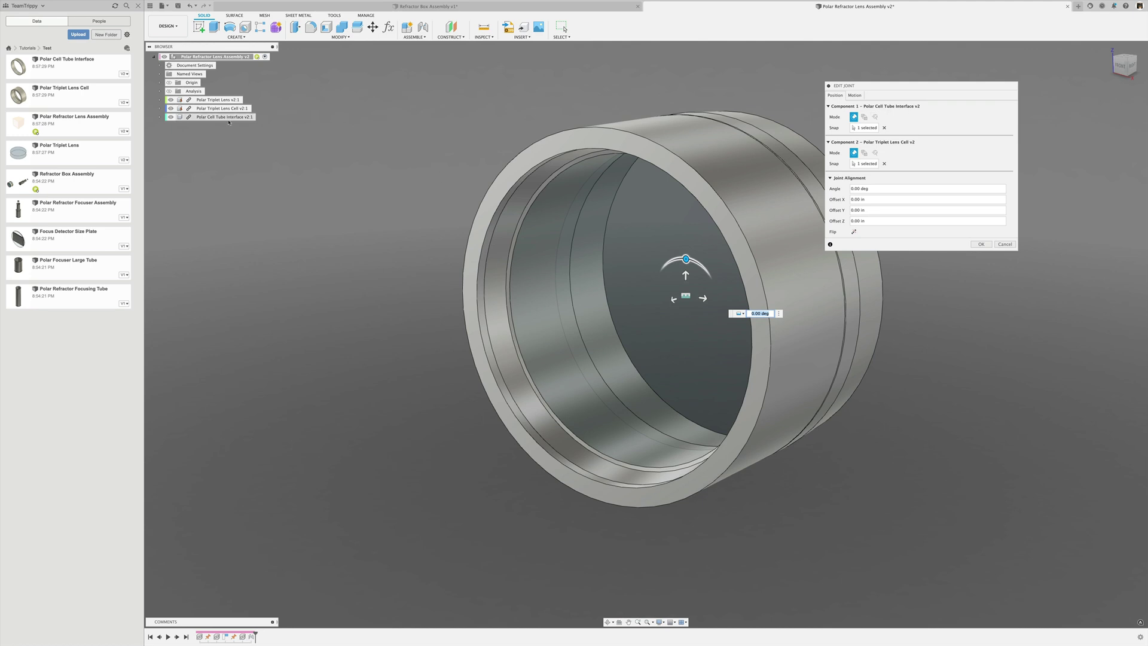
{"action": "left_click", "coordinate": [1005, 244]}
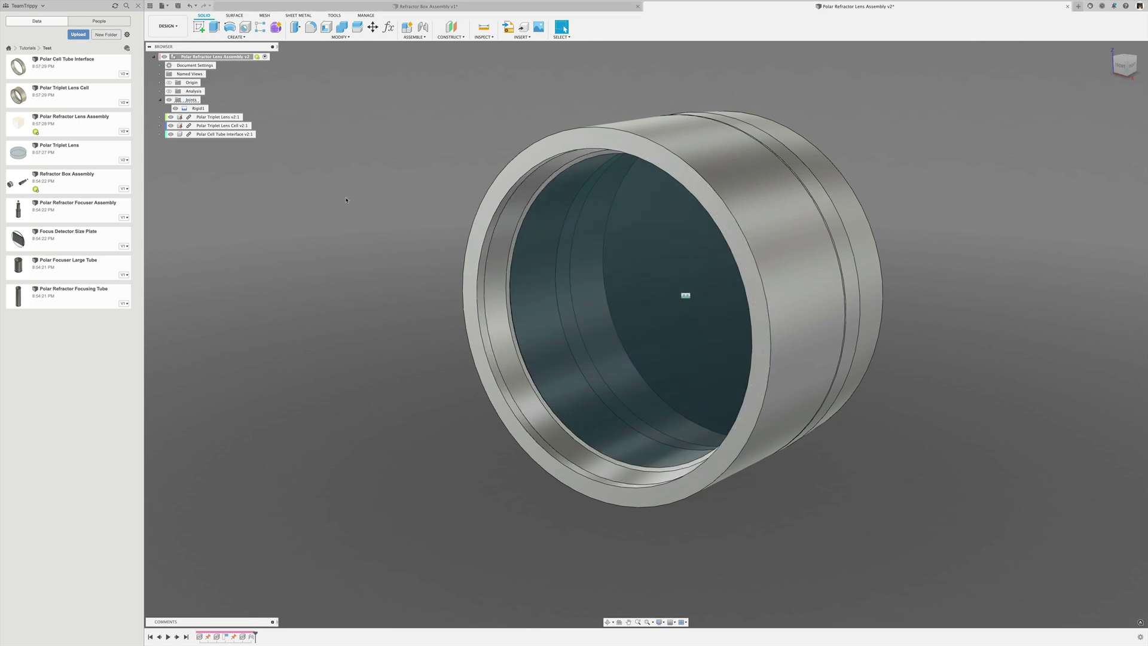
Step: Test moving the lens cell away from the lens in the Refractor Box Assembly, and revert its position
{"action": "left_click", "coordinate": [371, 6]}
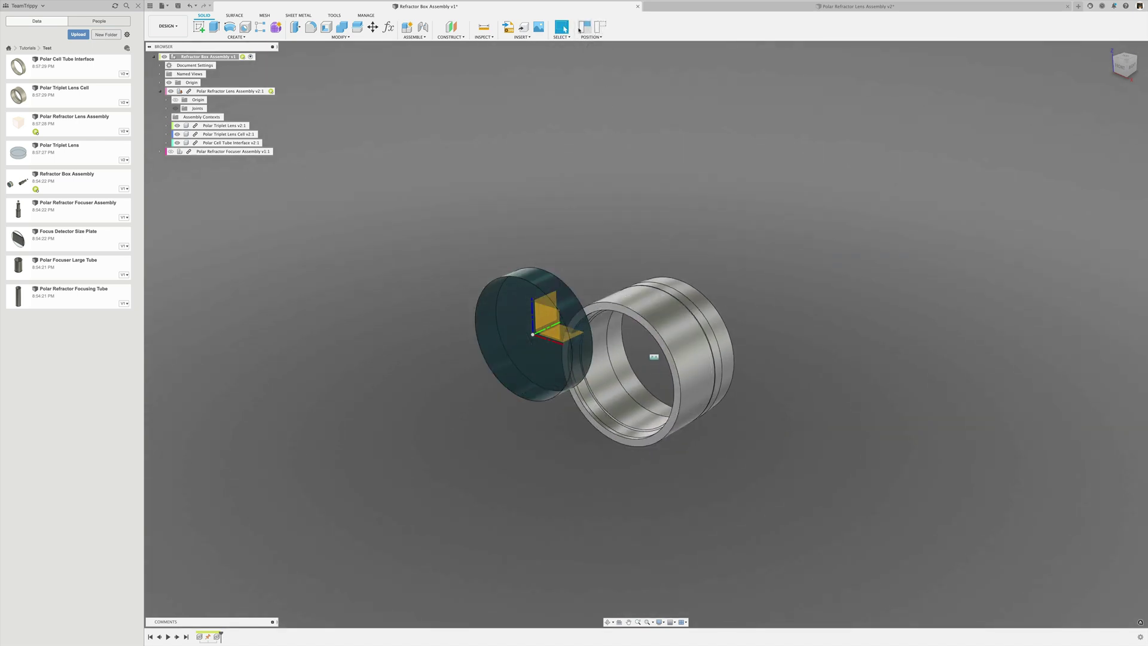
{"action": "left_click", "coordinate": [600, 26]}
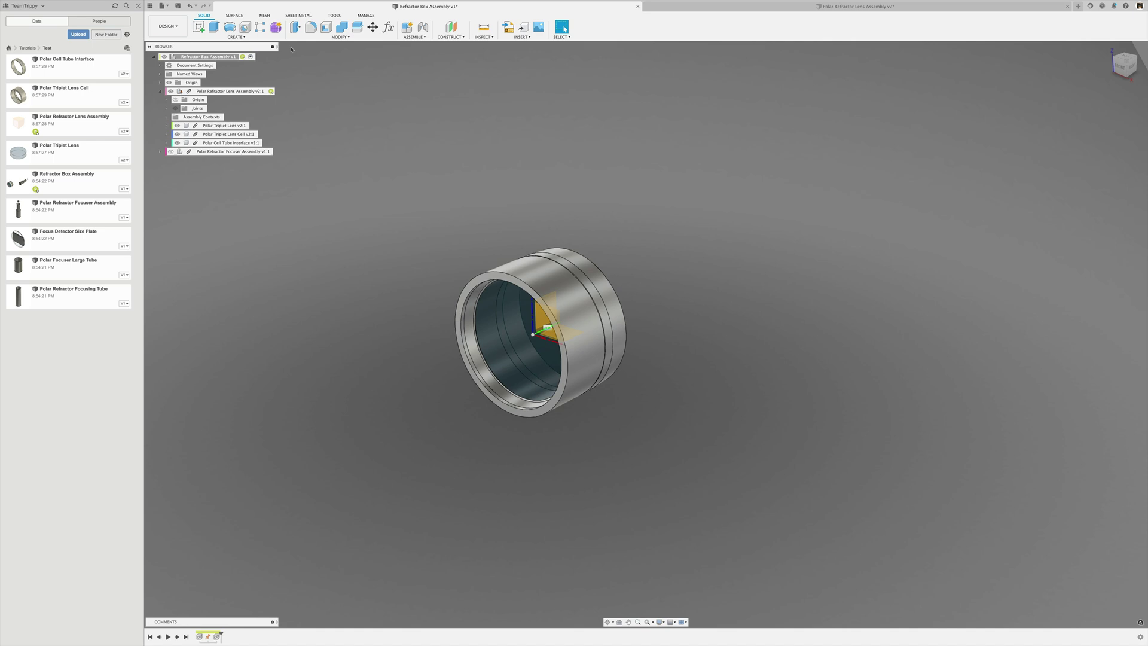
Step: Return to the Polar Refractor Lens Assembly and examine the contents of the Polar Triplet Lens component
{"action": "left_click", "coordinate": [855, 6]}
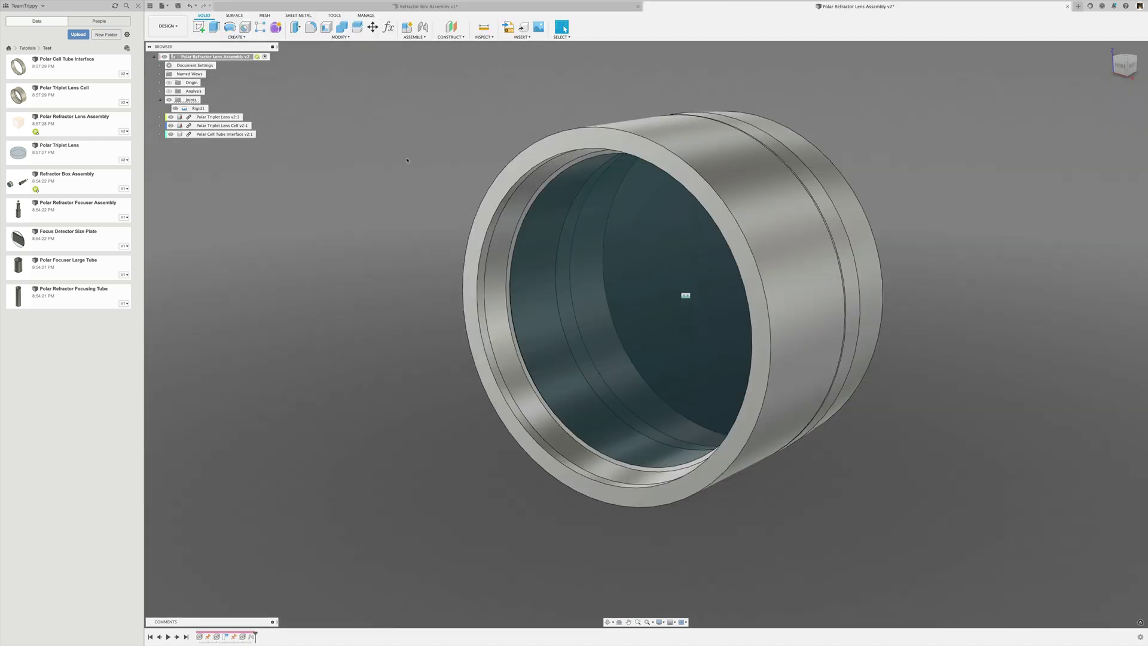
{"action": "middle_click_drag", "start_coordinate": [374, 240], "coordinate": [361, 236], "text": "shift"}
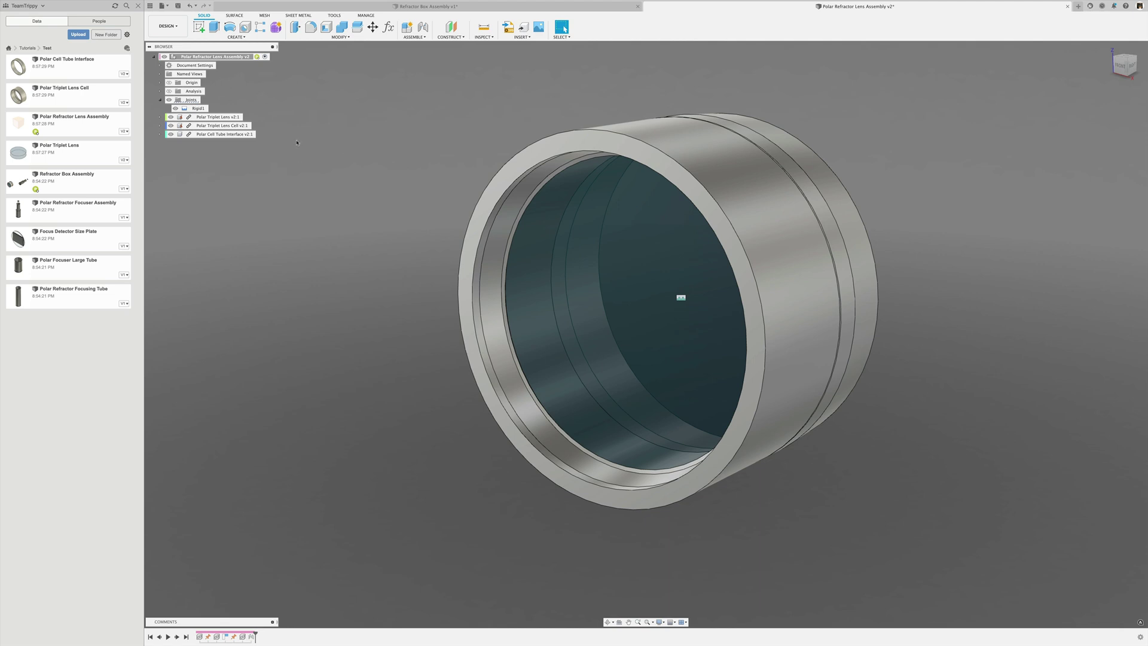
{"action": "left_click", "coordinate": [160, 118]}
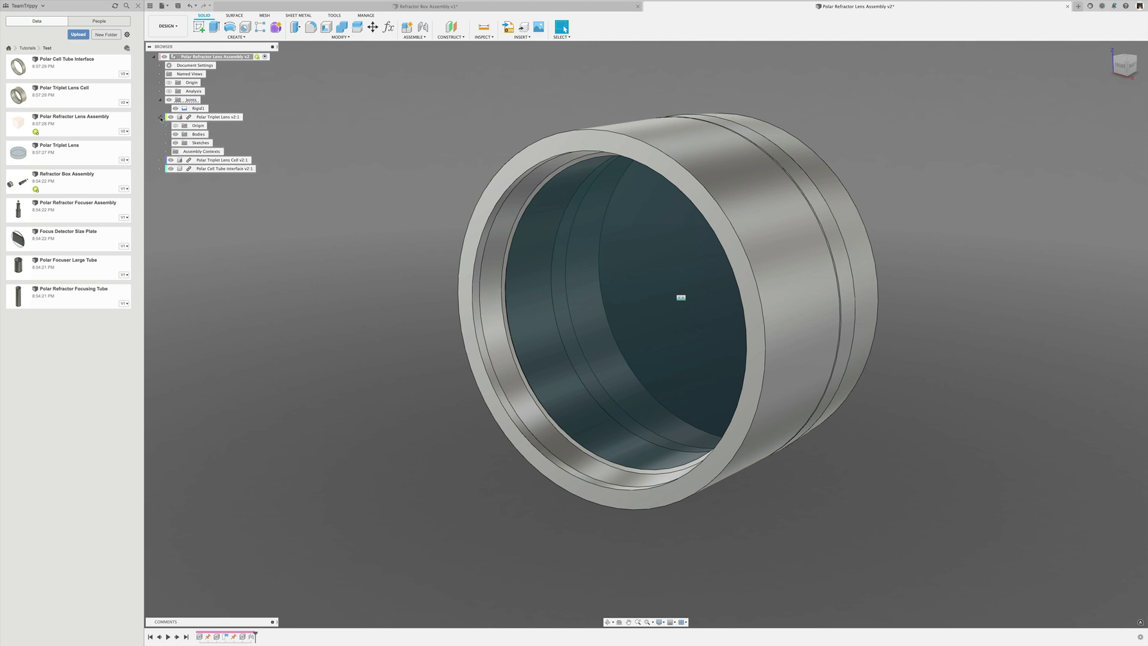
{"action": "left_click", "coordinate": [160, 117]}
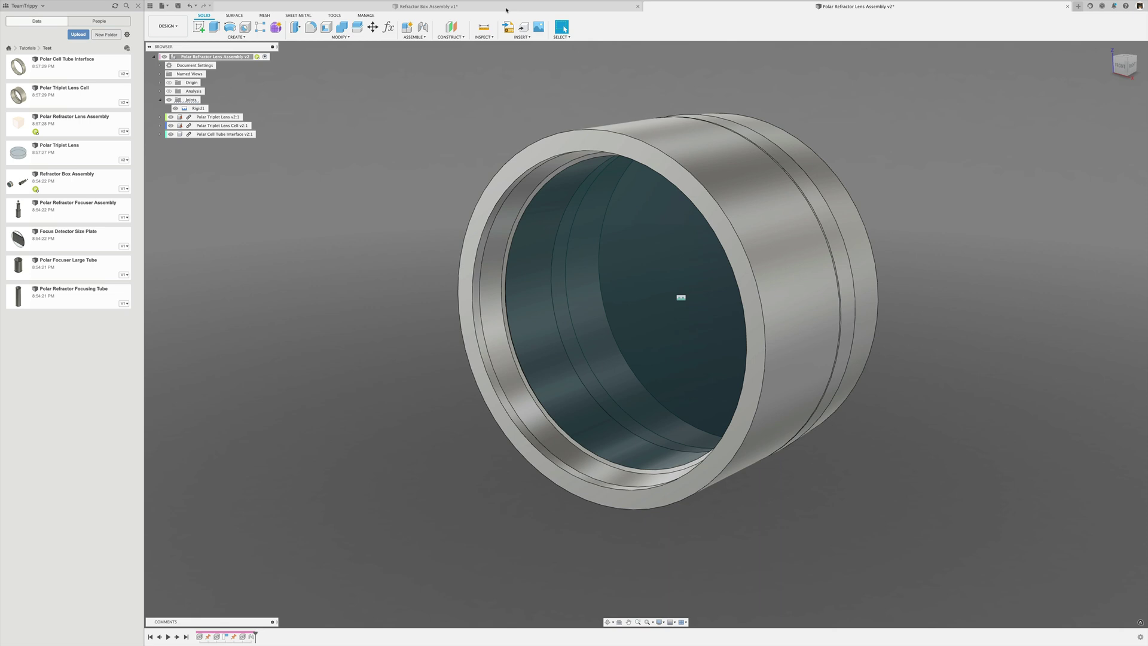
Step: Test the joined cell's movement again in the Refractor Box Assembly, revert it, and return to the Polar Refractor Lens Assembly
{"action": "left_click", "coordinate": [429, 6]}
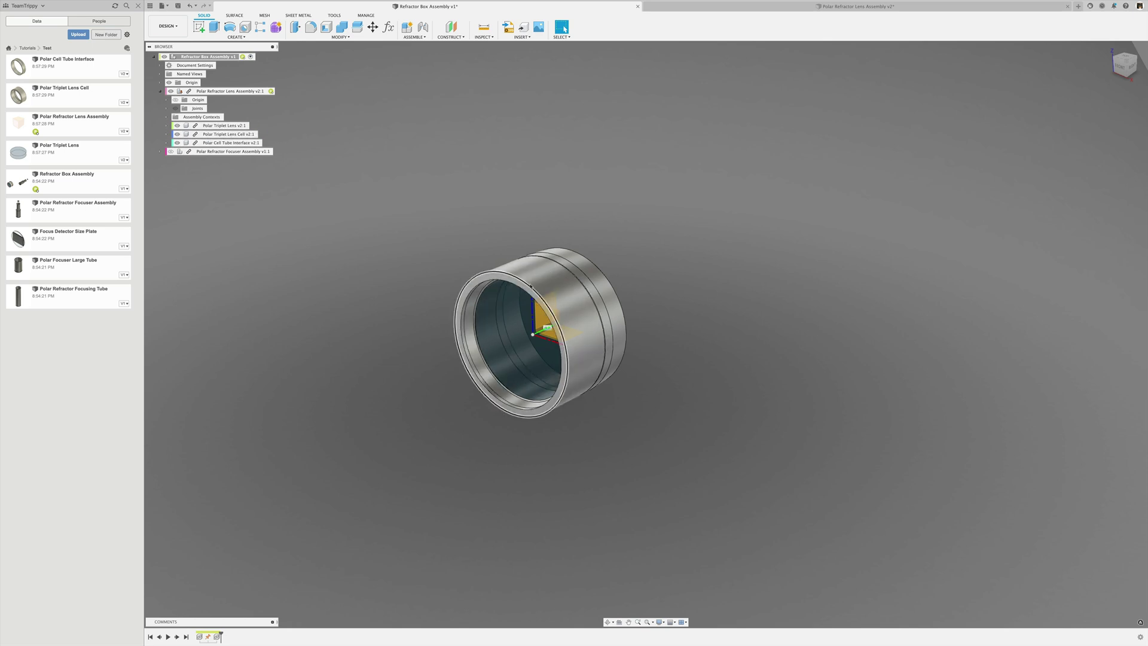
{"action": "left_click_drag", "start_coordinate": [514, 317], "coordinate": [445, 304]}
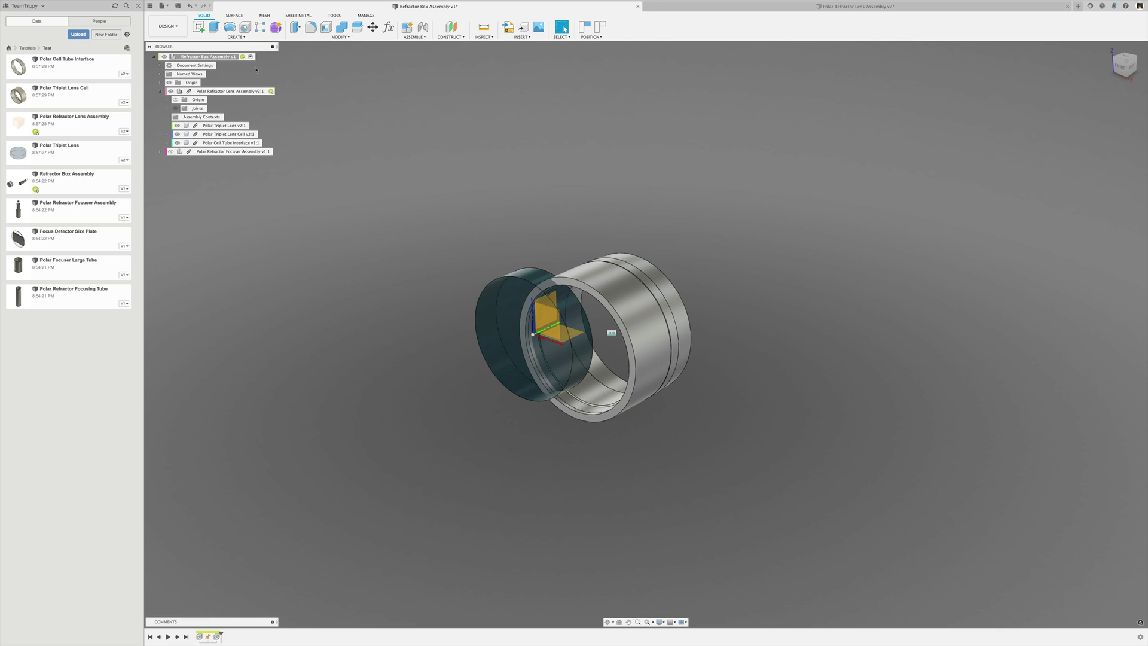
{"action": "left_click", "coordinate": [600, 26]}
{"action": "left_click", "coordinate": [654, 7]}
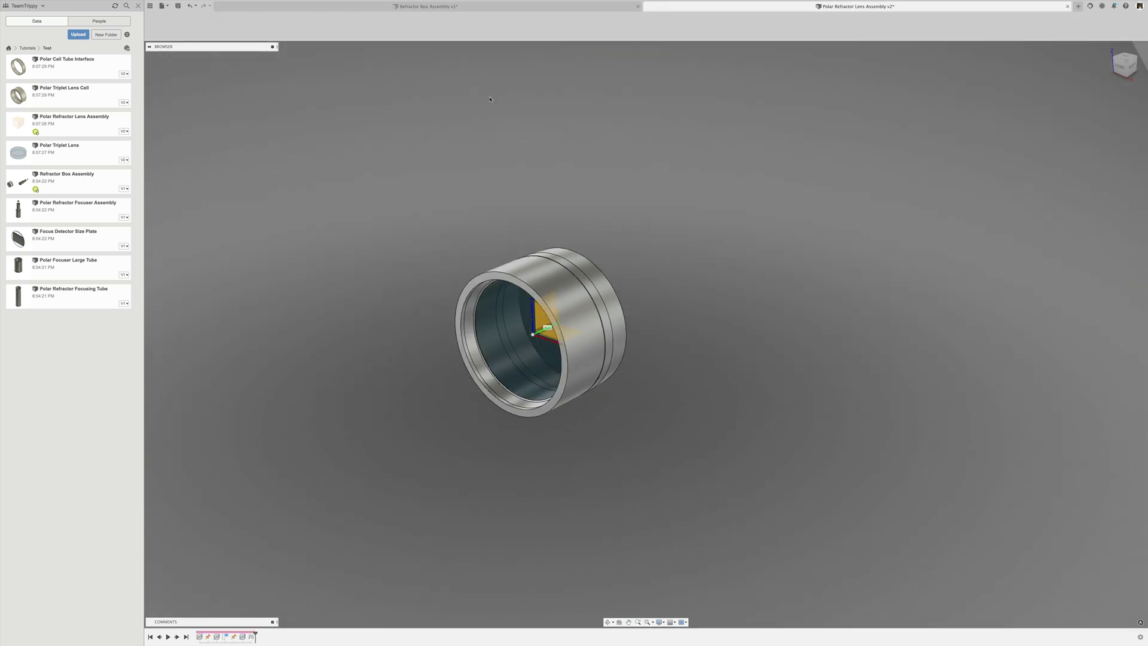
{"action": "middle_click_drag", "start_coordinate": [293, 192], "coordinate": [273, 202]}
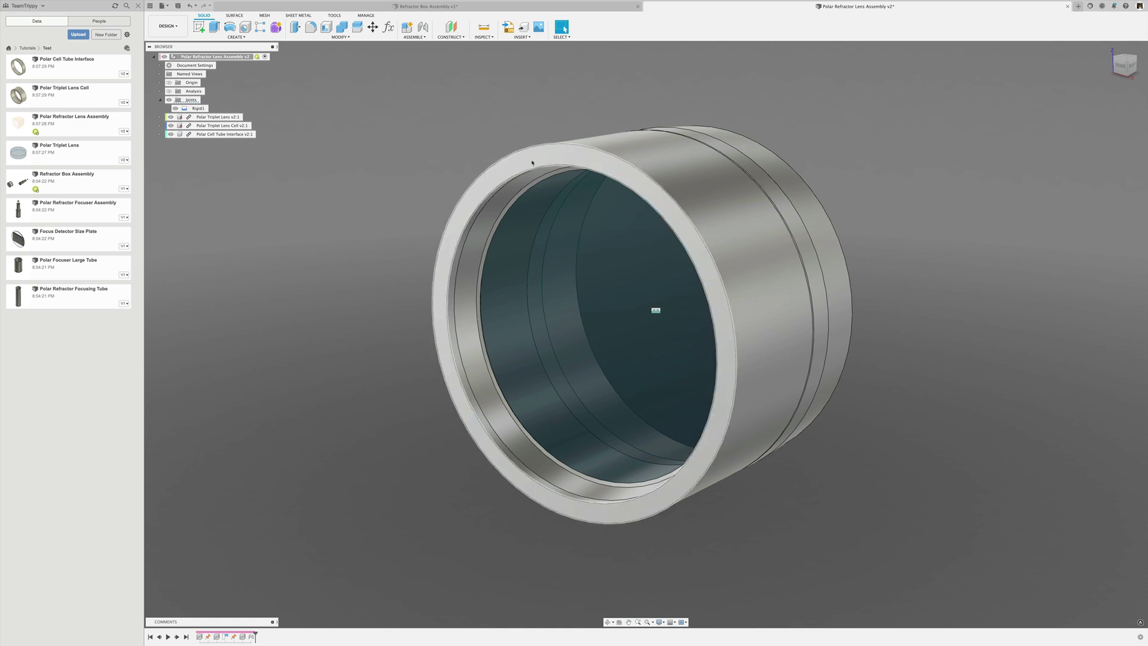
Step: In the Refractor Box Assembly, show the lens assembly's origin and move the cell and the triplet lens away to opposite sides of it
{"action": "left_click", "coordinate": [432, 10]}
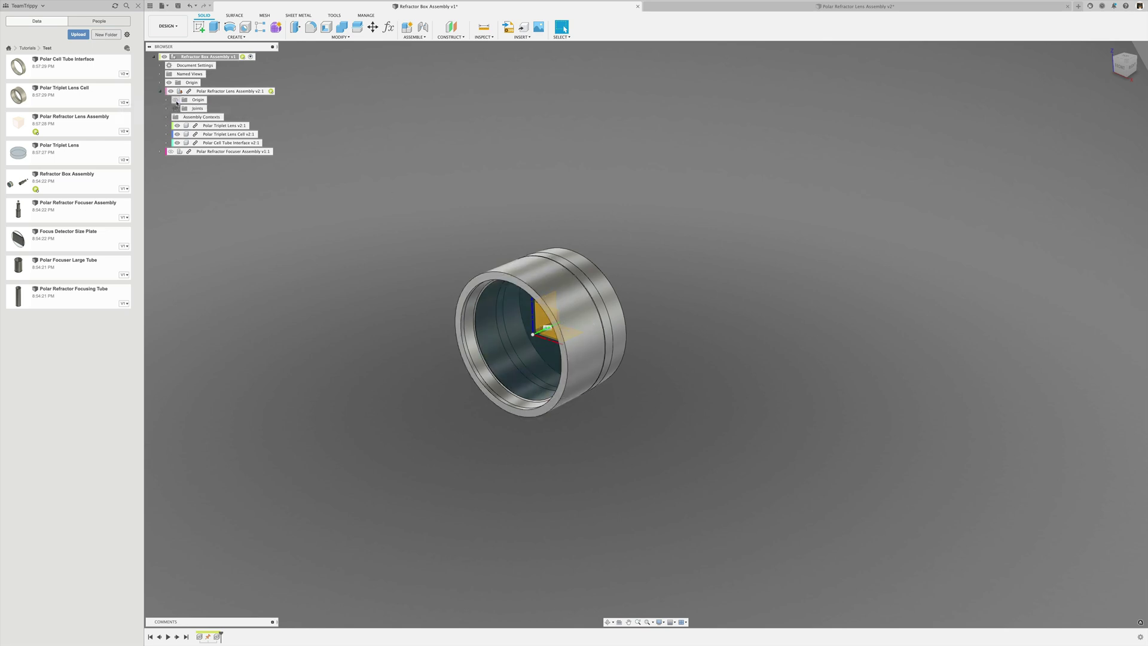
{"action": "left_click_drag", "start_coordinate": [543, 255], "coordinate": [705, 385]}
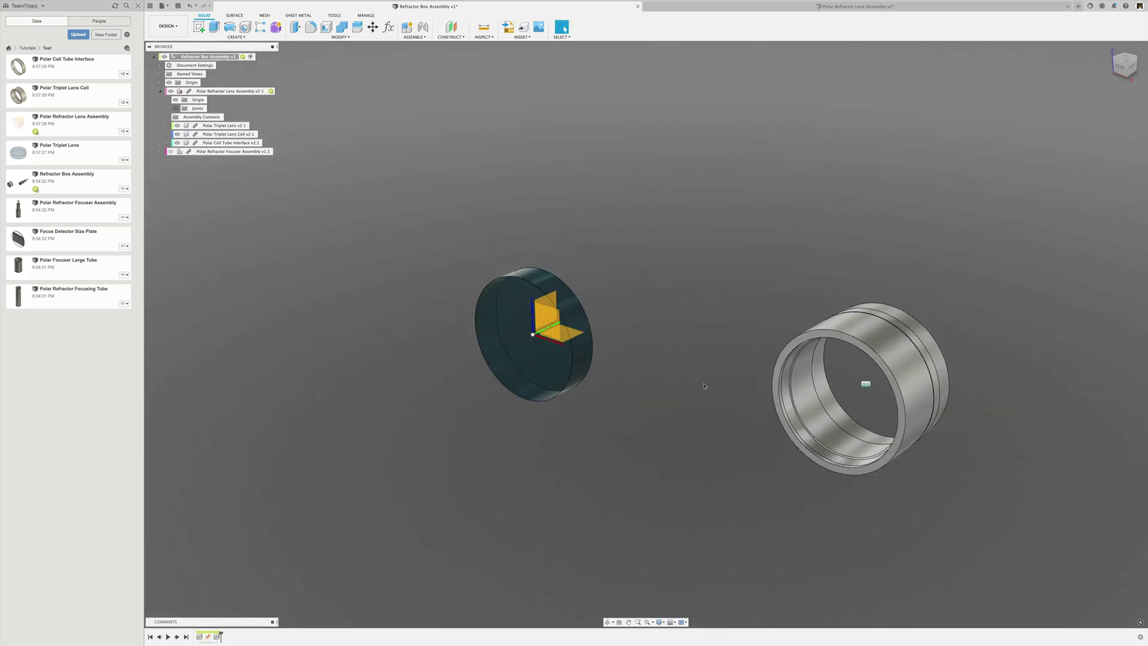
{"action": "left_click_drag", "start_coordinate": [585, 369], "coordinate": [374, 355]}
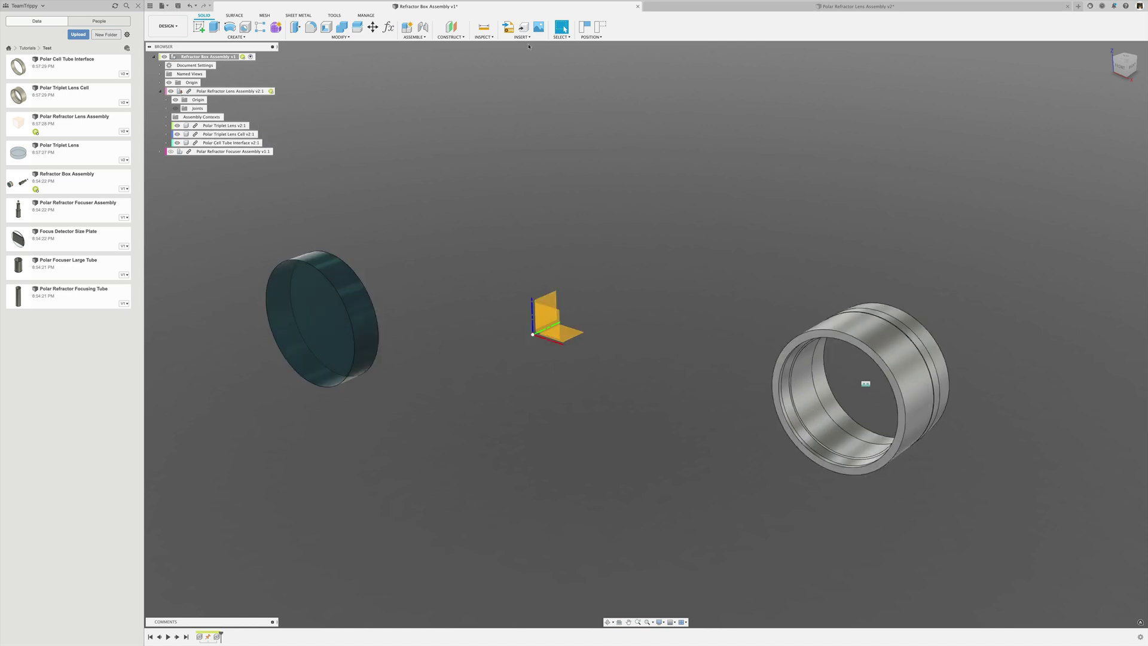
Step: Compare both assemblies and roll the Polar Refractor Lens Assembly's timeline back to just after the triplet lens is inserted and grounded
{"action": "left_click", "coordinate": [667, 11]}
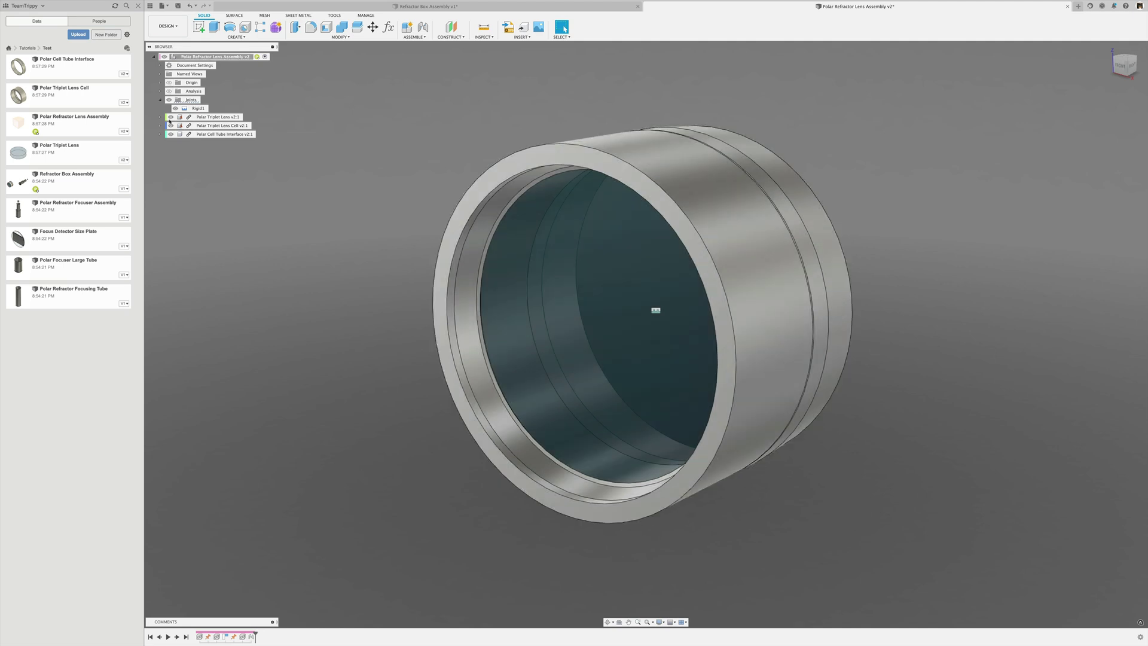
{"action": "left_click", "coordinate": [313, 6]}
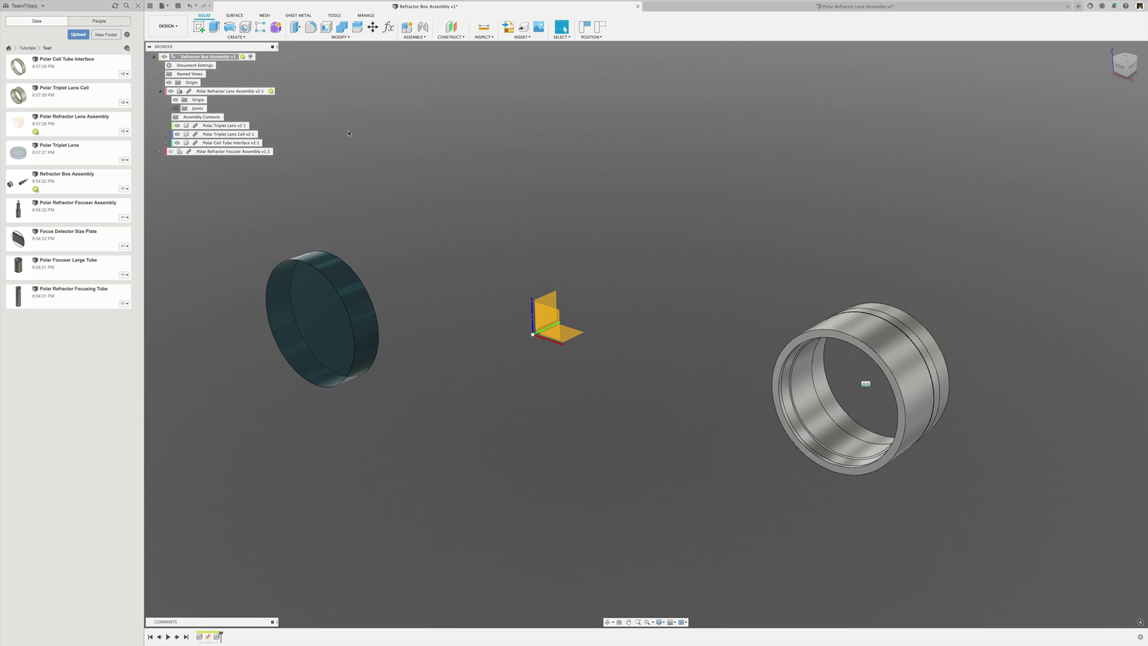
{"action": "left_click", "coordinate": [741, 6]}
{"action": "middle_click_drag", "start_coordinate": [370, 243], "coordinate": [410, 204]}
{"action": "key", "text": "Escape"}
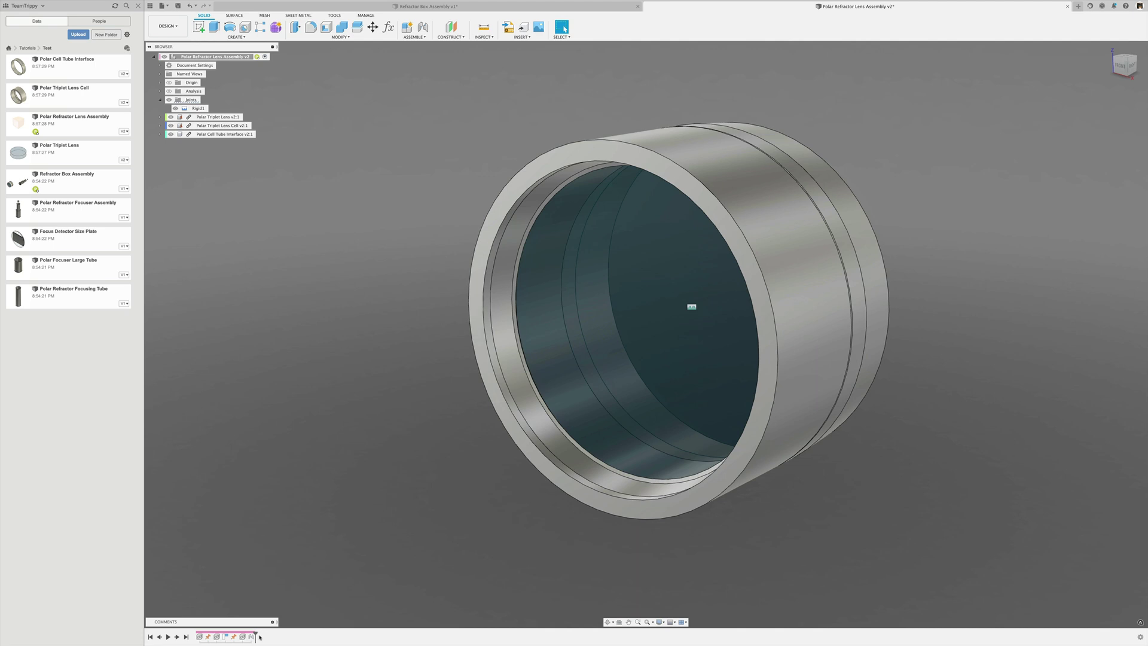
{"action": "left_click_drag", "start_coordinate": [255, 633], "coordinate": [213, 633]}
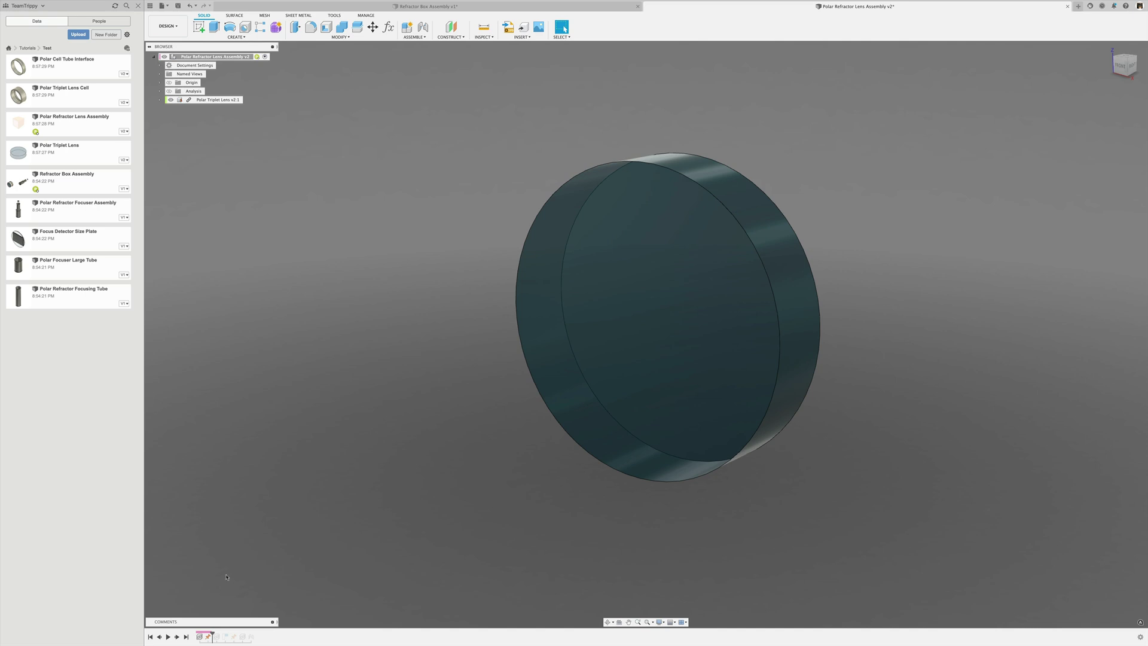
Step: Delete the triplet lens's ground feature and secure the lens to the assembly's origin with a rigid as-built joint
{"action": "right_click", "coordinate": [207, 638]}
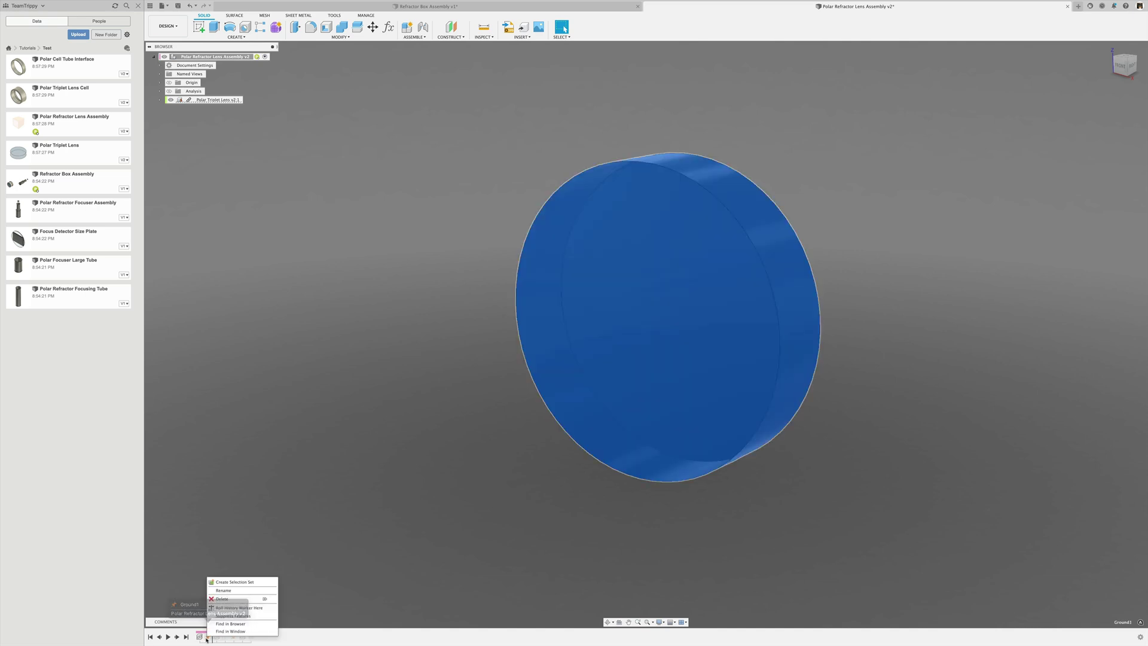
{"action": "left_click", "coordinate": [220, 599]}
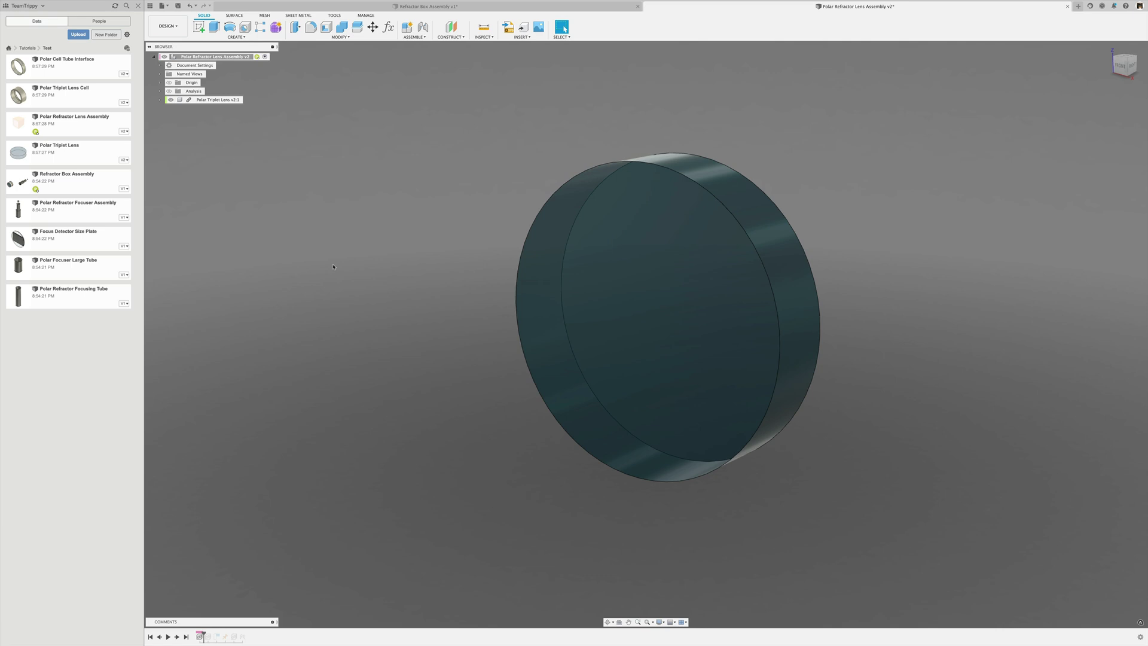
{"action": "left_click", "coordinate": [414, 37]}
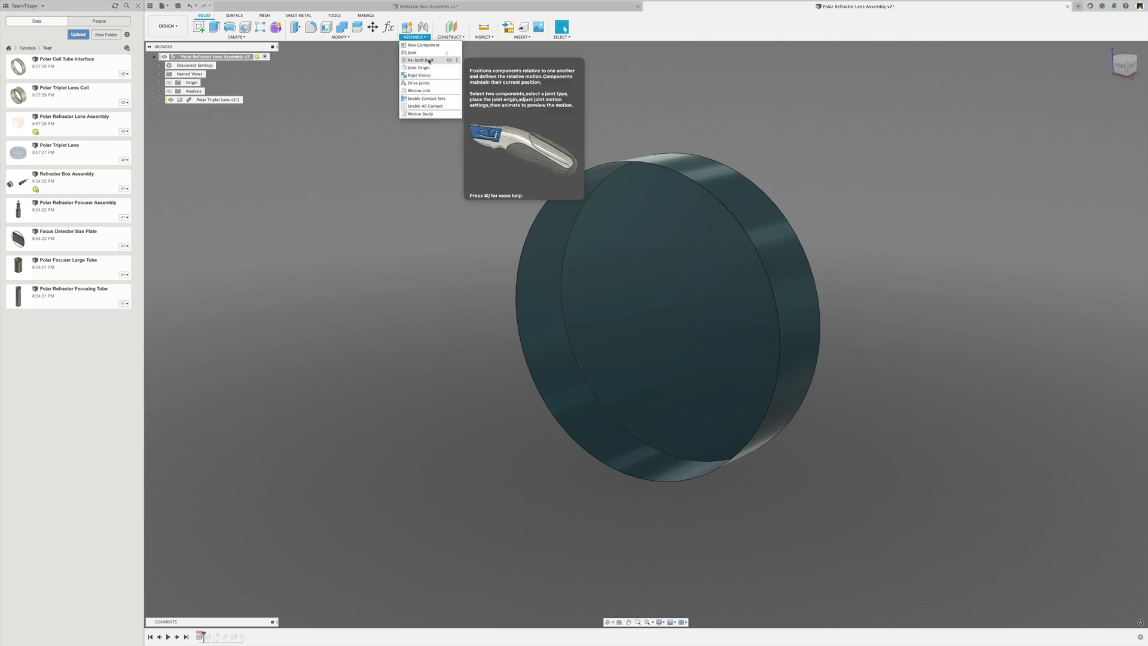
{"action": "left_click", "coordinate": [416, 62]}
{"action": "left_click", "coordinate": [209, 100]}
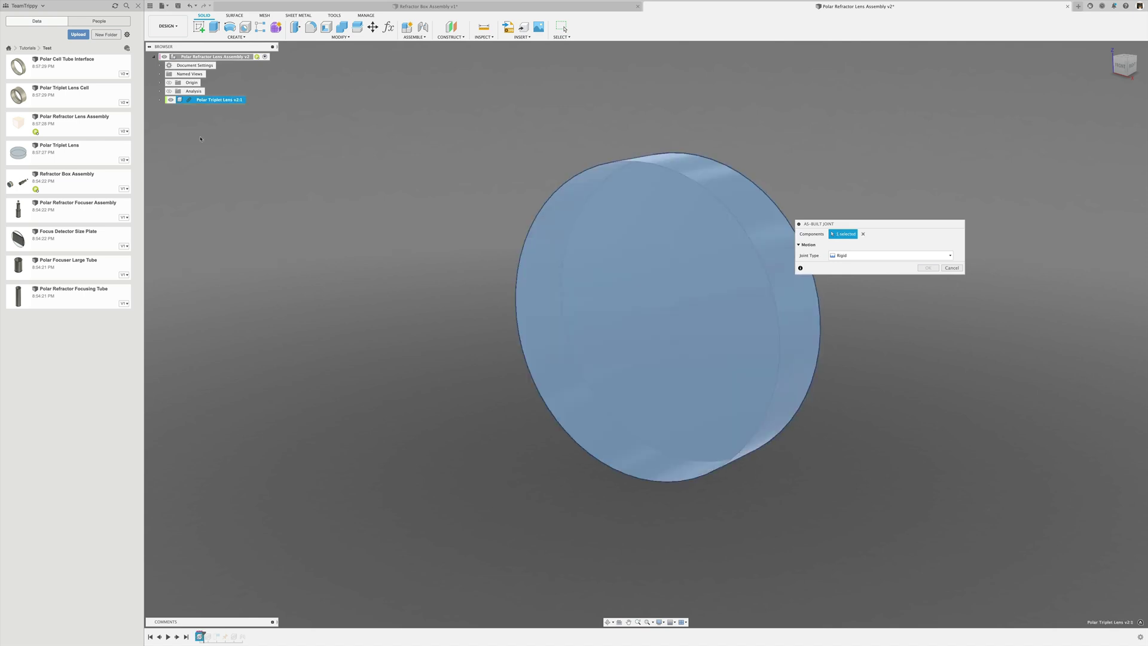
{"action": "left_click", "coordinate": [203, 83]}
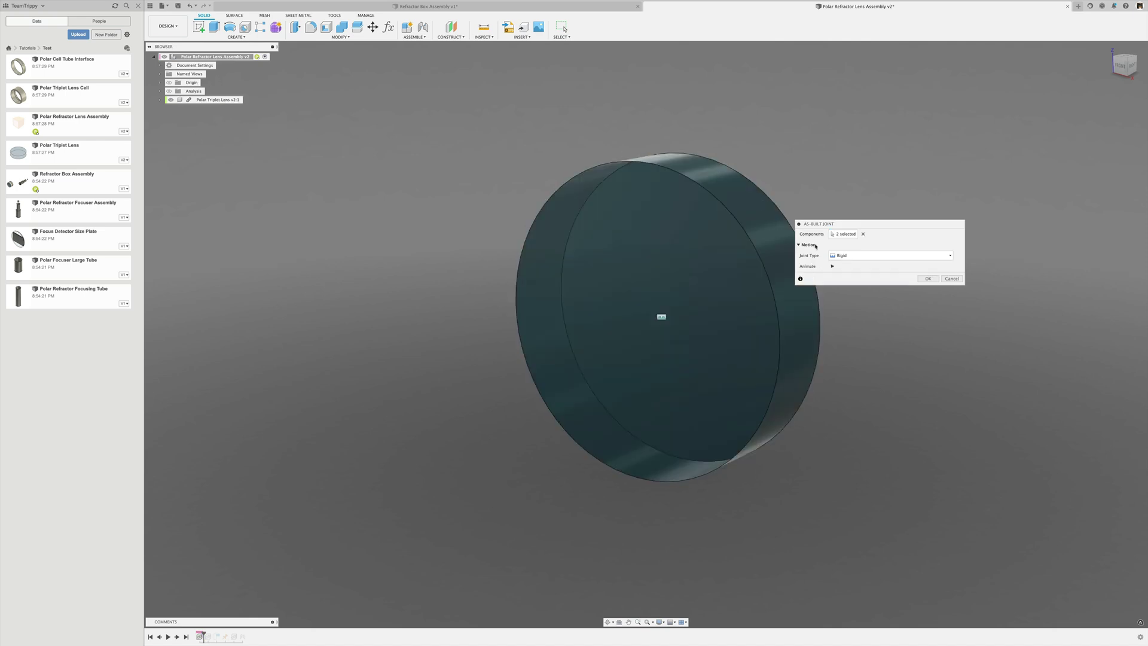
{"action": "left_click", "coordinate": [928, 279]}
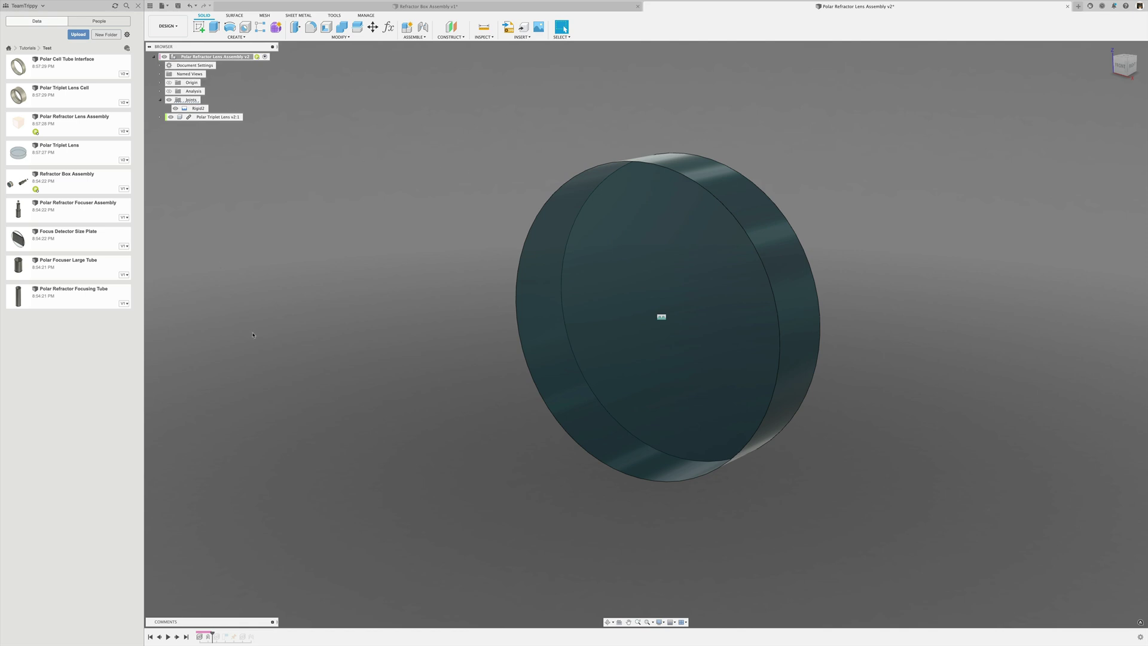
Step: Roll the timeline forward past the lens cell's grounding and show the origins of the cell and the main assembly
{"action": "left_click", "coordinate": [178, 637]}
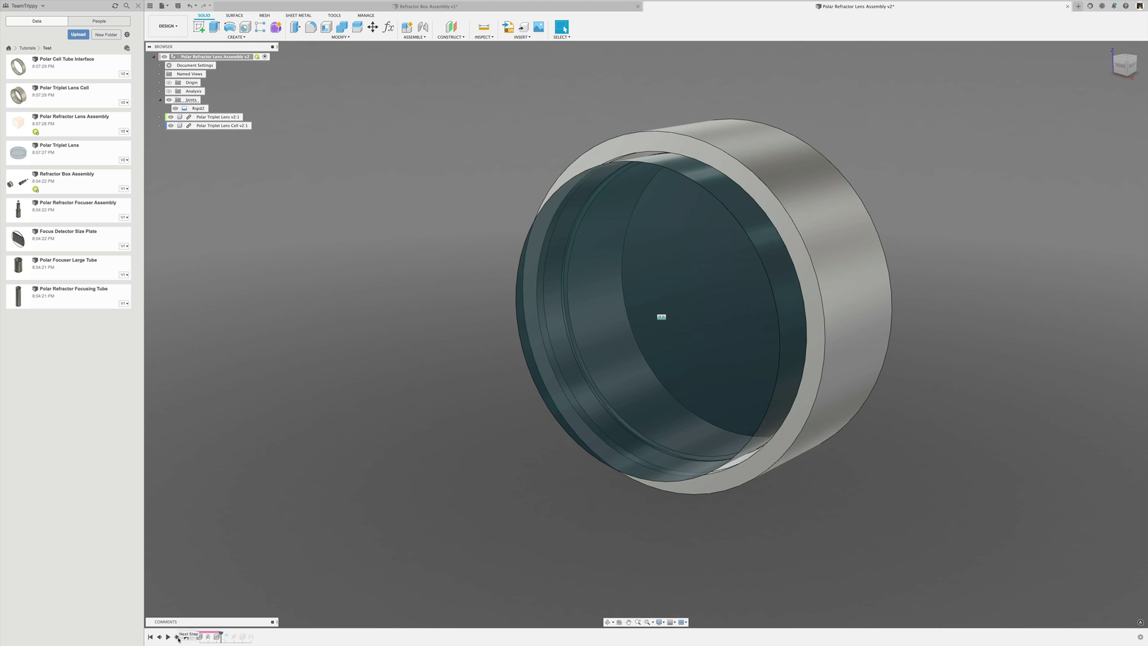
{"action": "left_click", "coordinate": [178, 637]}
{"action": "left_click", "coordinate": [178, 637]}
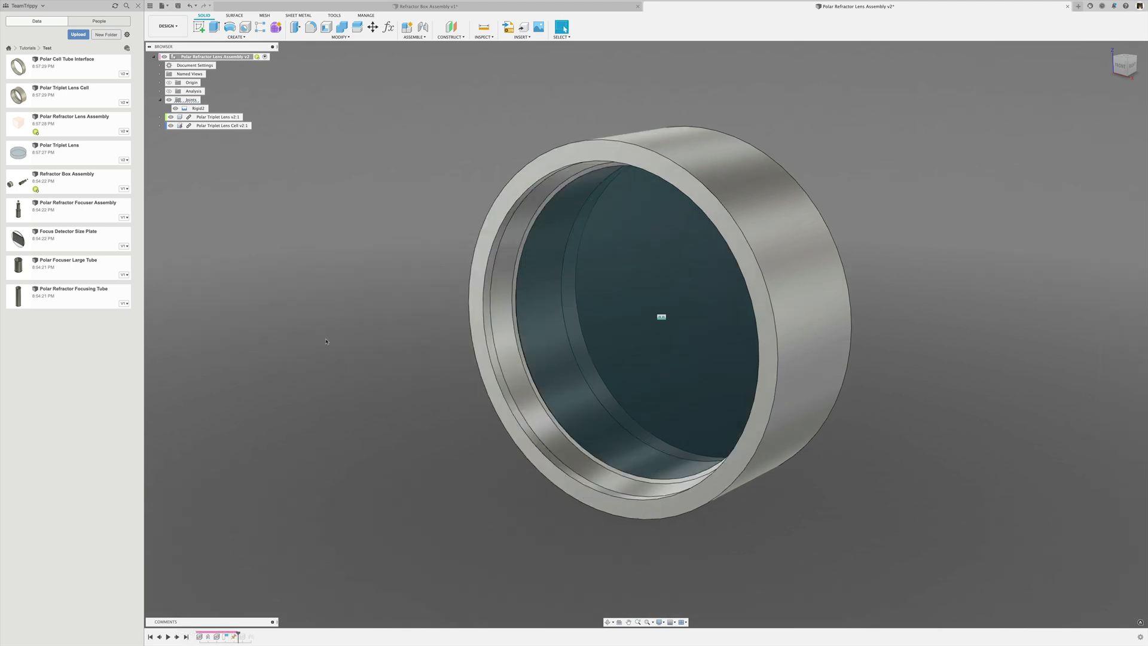
{"action": "scroll", "coordinate": [293, 263], "scroll_direction": "up", "scroll_amount": 1}
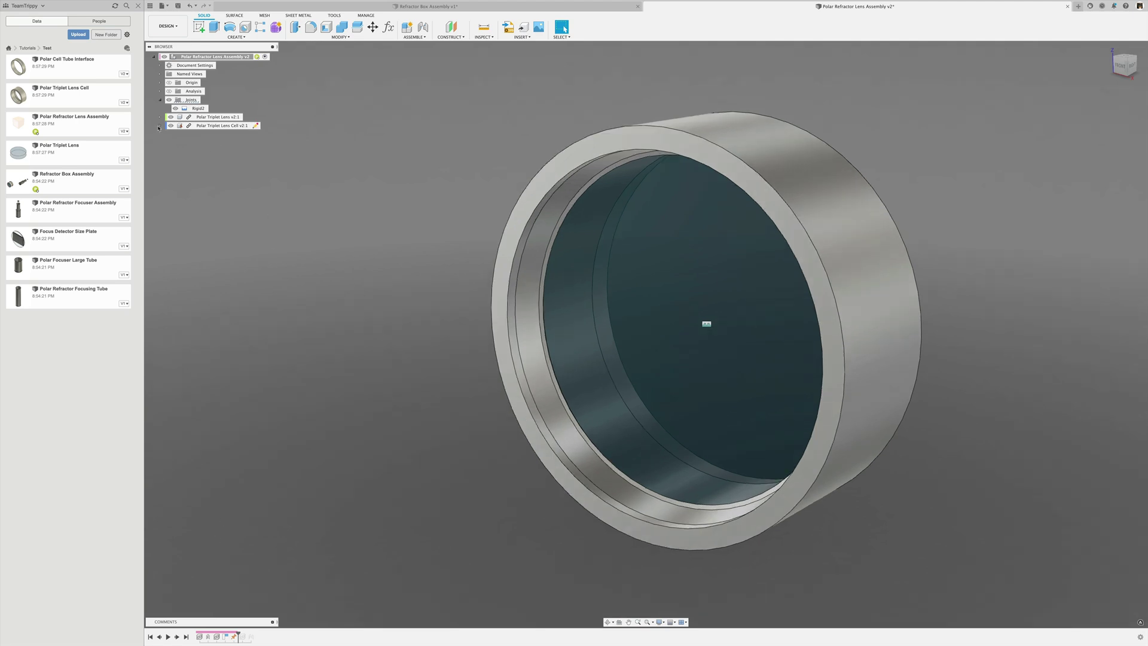
{"action": "left_click", "coordinate": [160, 126]}
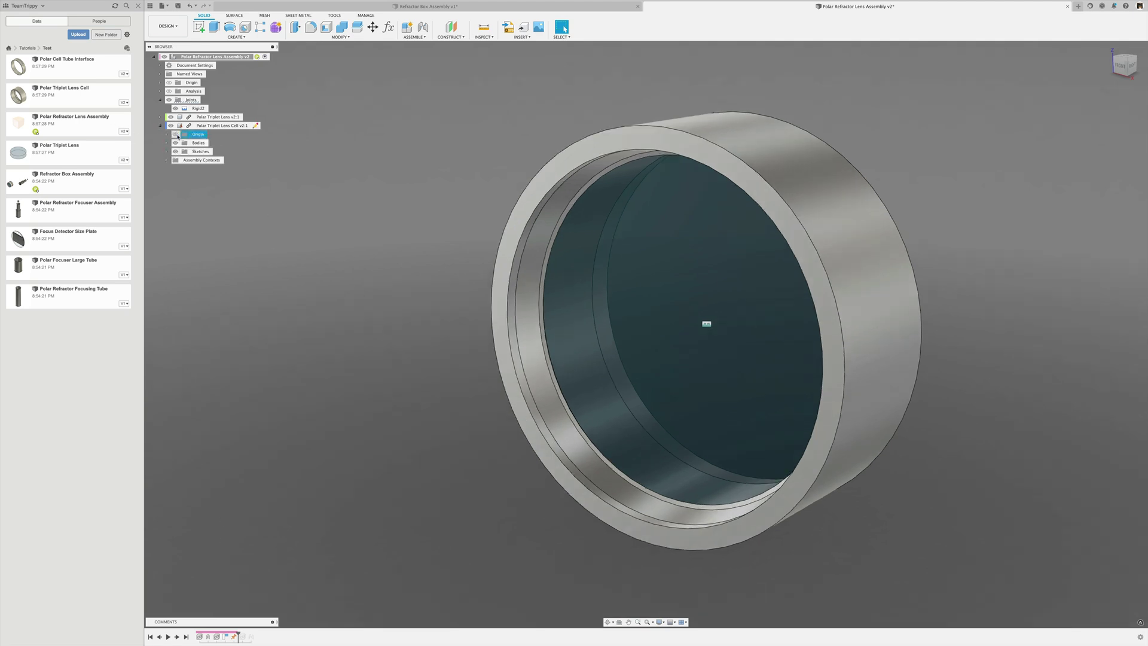
{"action": "left_click", "coordinate": [176, 135]}
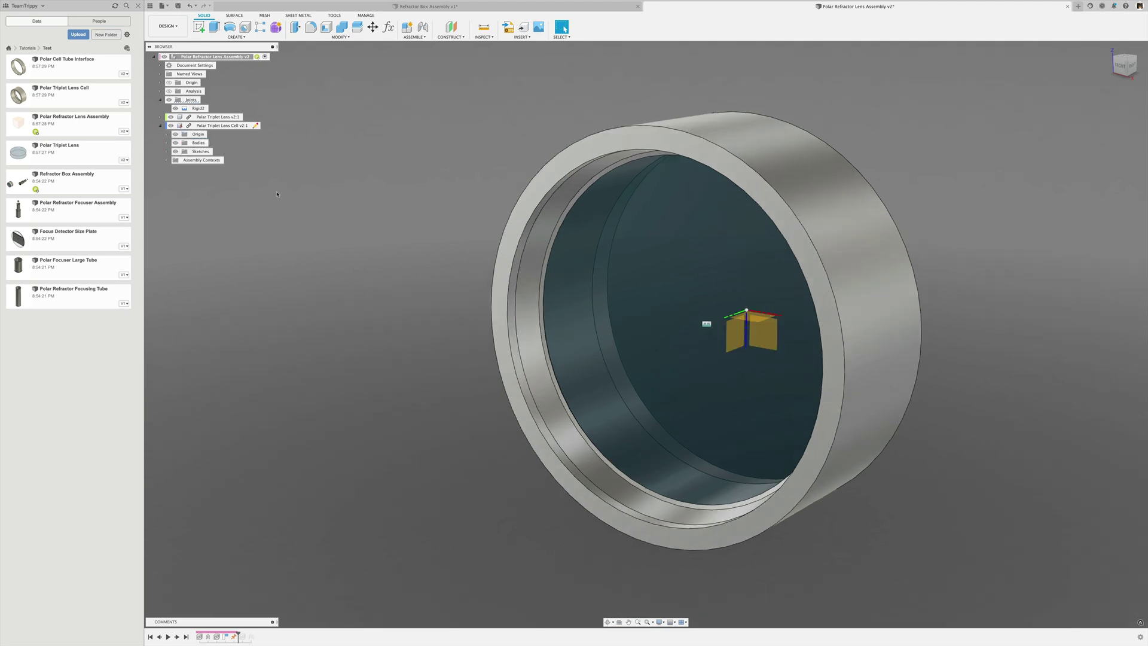
{"action": "left_click", "coordinate": [169, 82]}
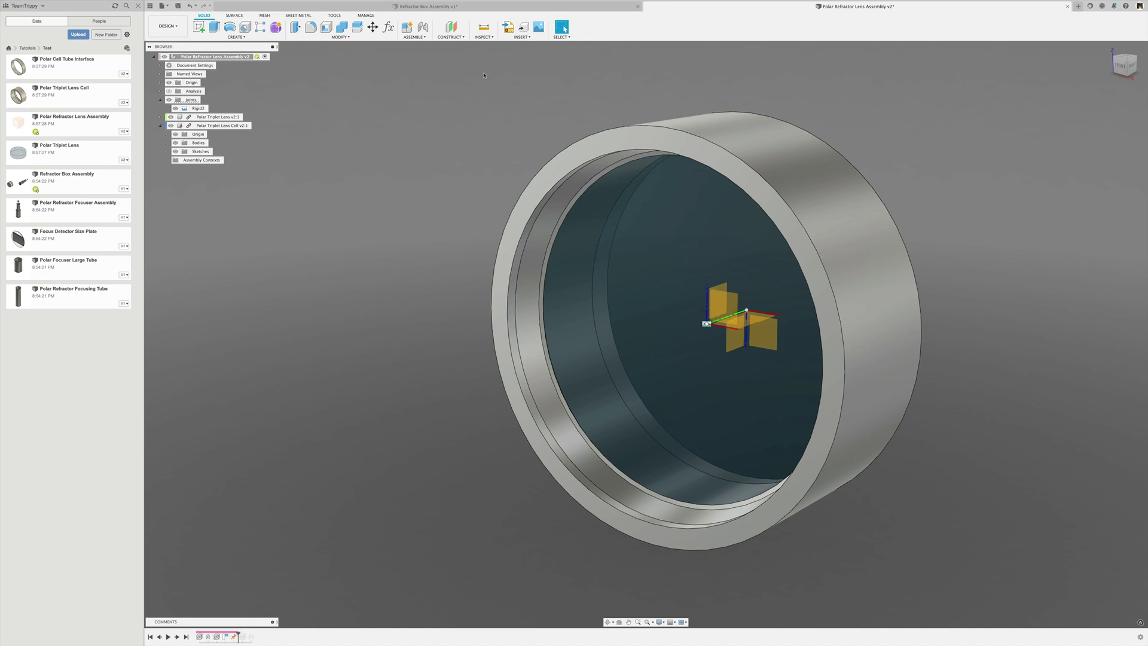
Step: Measure the distance between the XZ planes of the assembly's origin and the lens cell's origin
{"action": "left_click", "coordinate": [484, 27]}
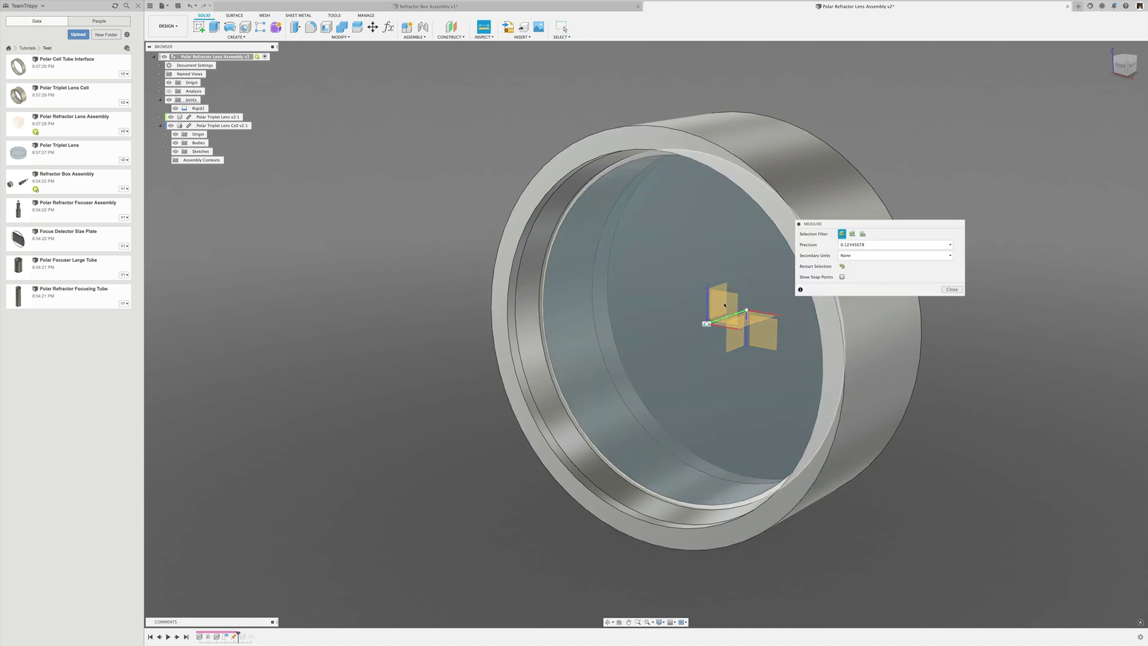
{"action": "left_click", "coordinate": [725, 305]}
{"action": "left_click", "coordinate": [735, 329]}
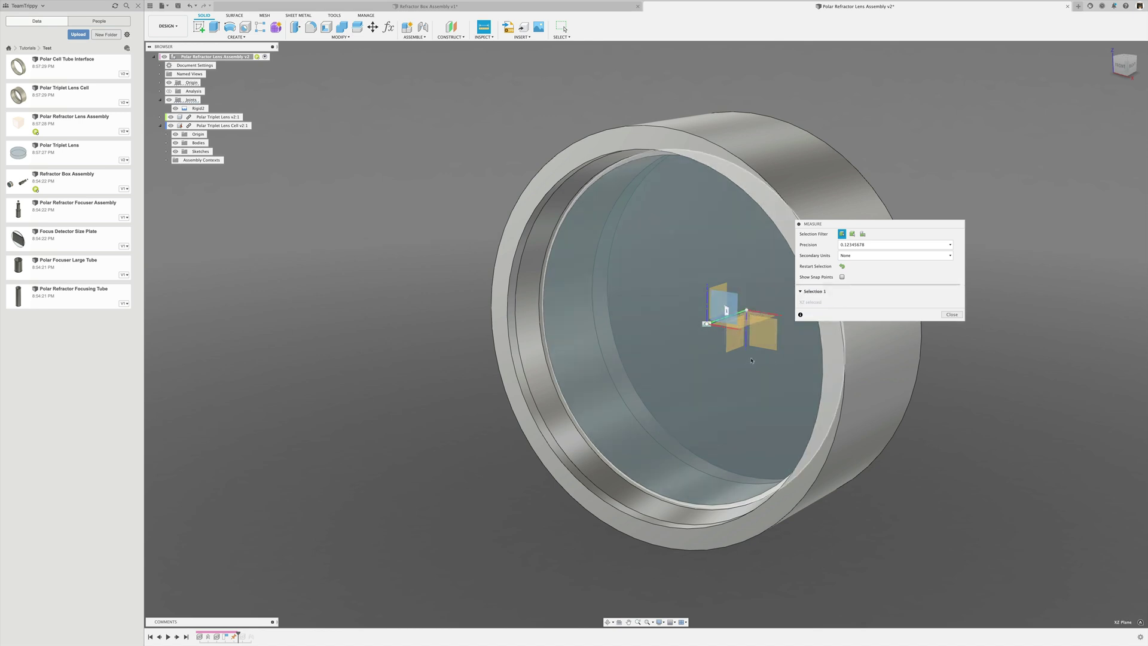
{"action": "left_click", "coordinate": [765, 342]}
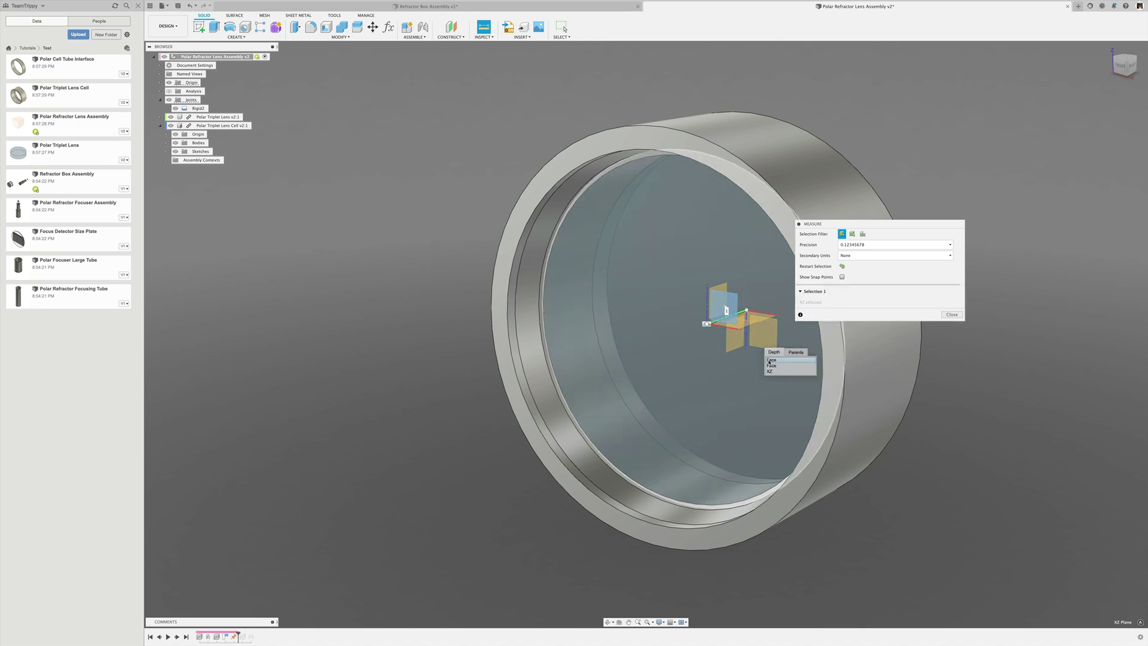
{"action": "left_click", "coordinate": [771, 371]}
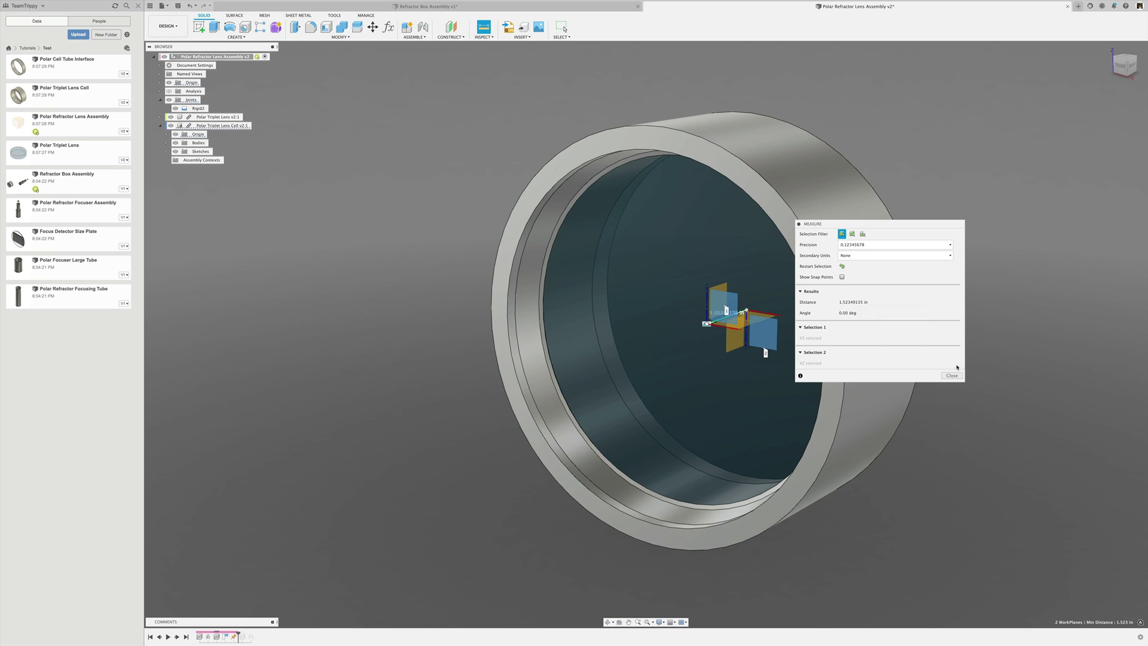
{"action": "left_click", "coordinate": [953, 376]}
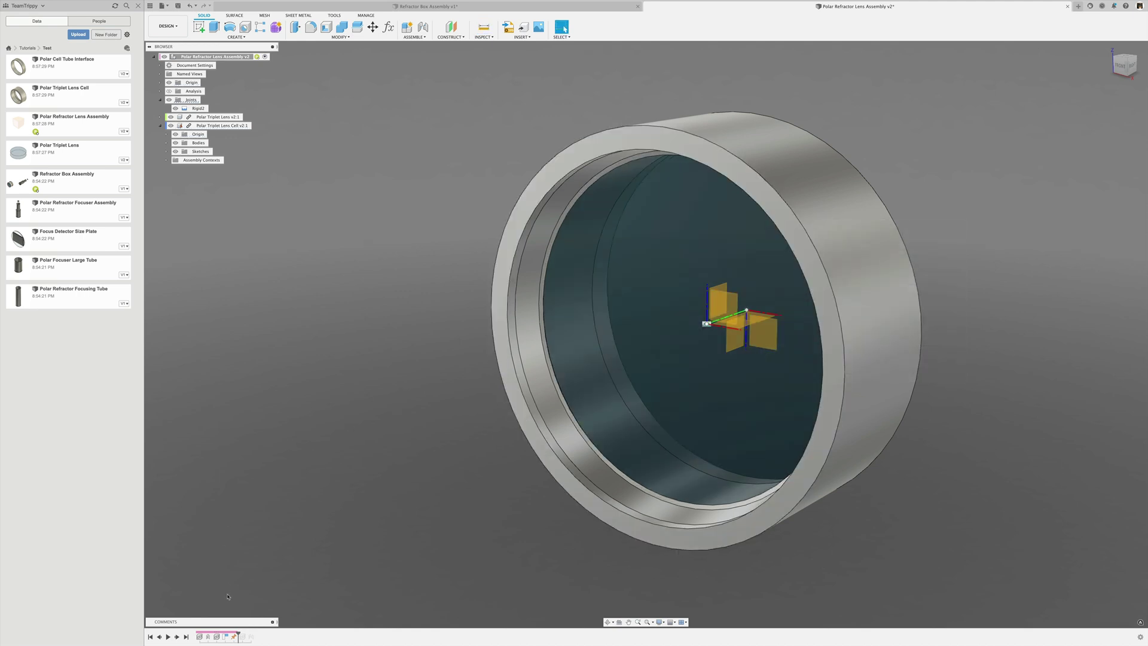
Step: Delete the lens cell's captured position and ground feature from the timeline
{"action": "left_click", "coordinate": [225, 637]}
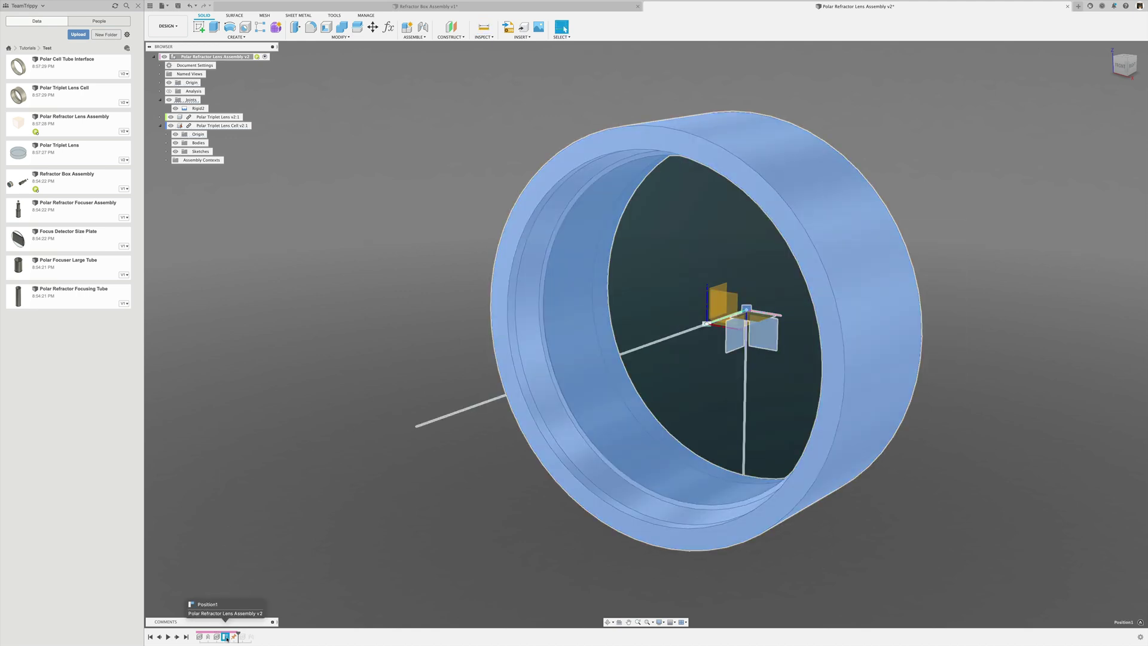
{"action": "left_click", "coordinate": [232, 636], "text": "shift"}
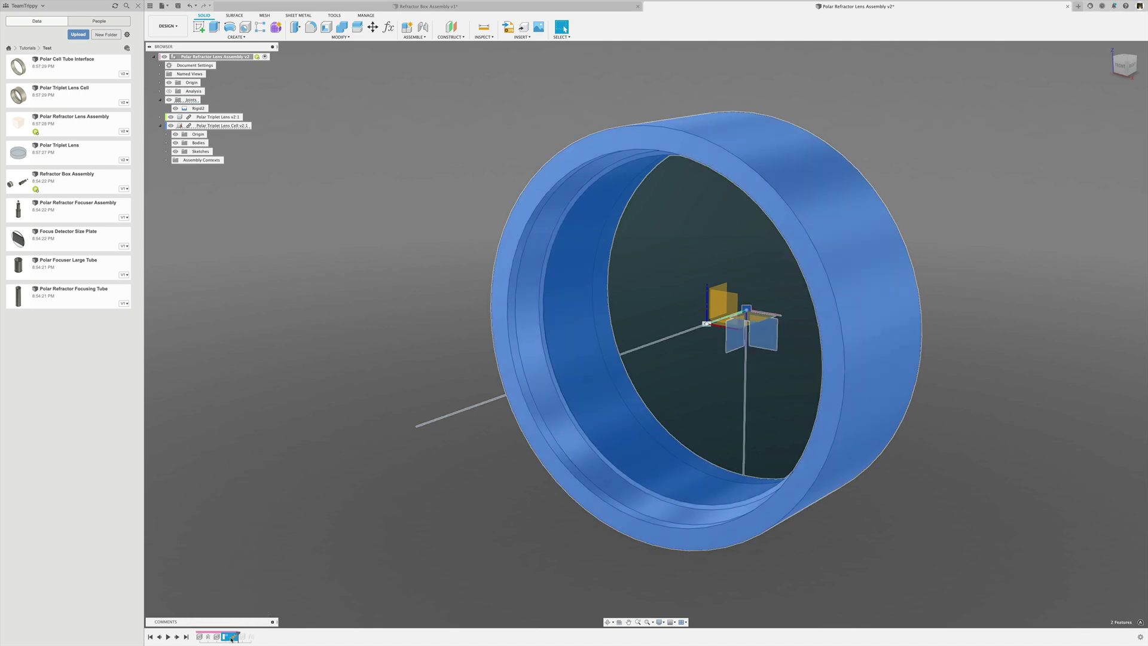
{"action": "right_click", "coordinate": [232, 638]}
{"action": "left_click", "coordinate": [242, 614]}
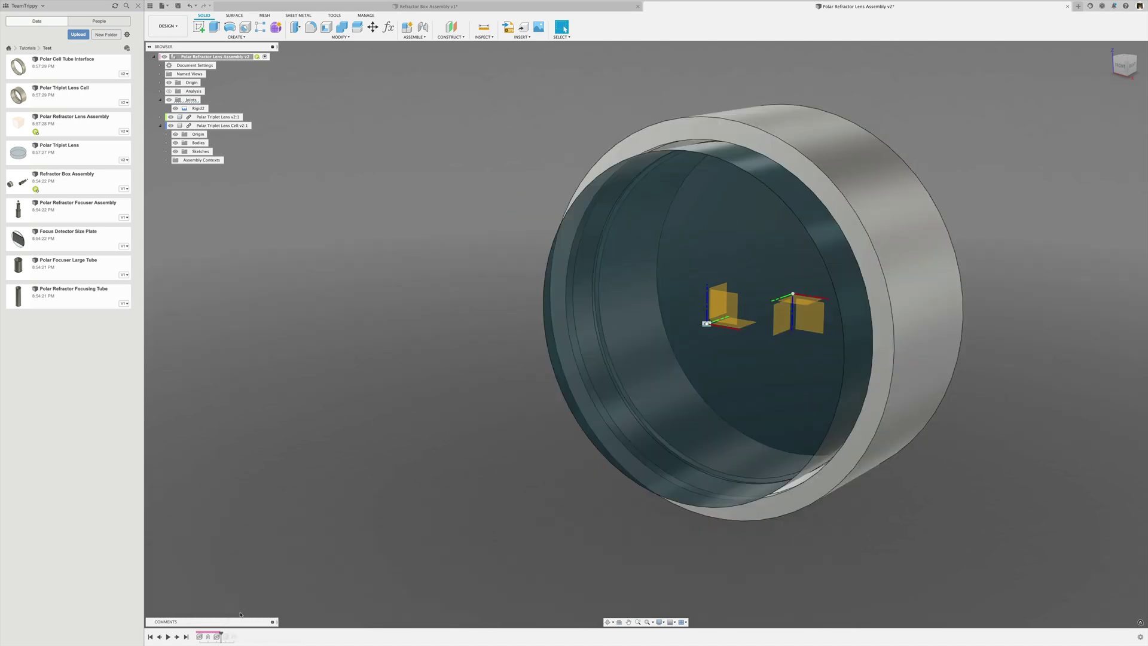
Step: Create a rigid joint from the lens cell's origin to the assembly's origin with a Y offset of -1.52349135 in
{"action": "left_click", "coordinate": [422, 27]}
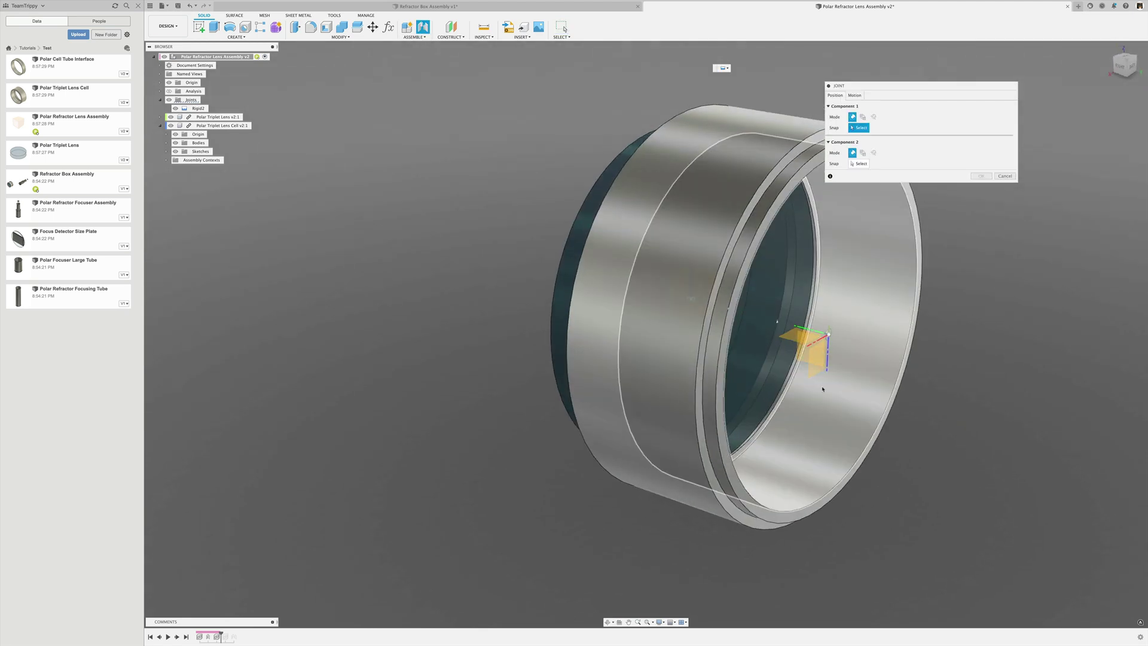
{"action": "left_click", "coordinate": [829, 335]}
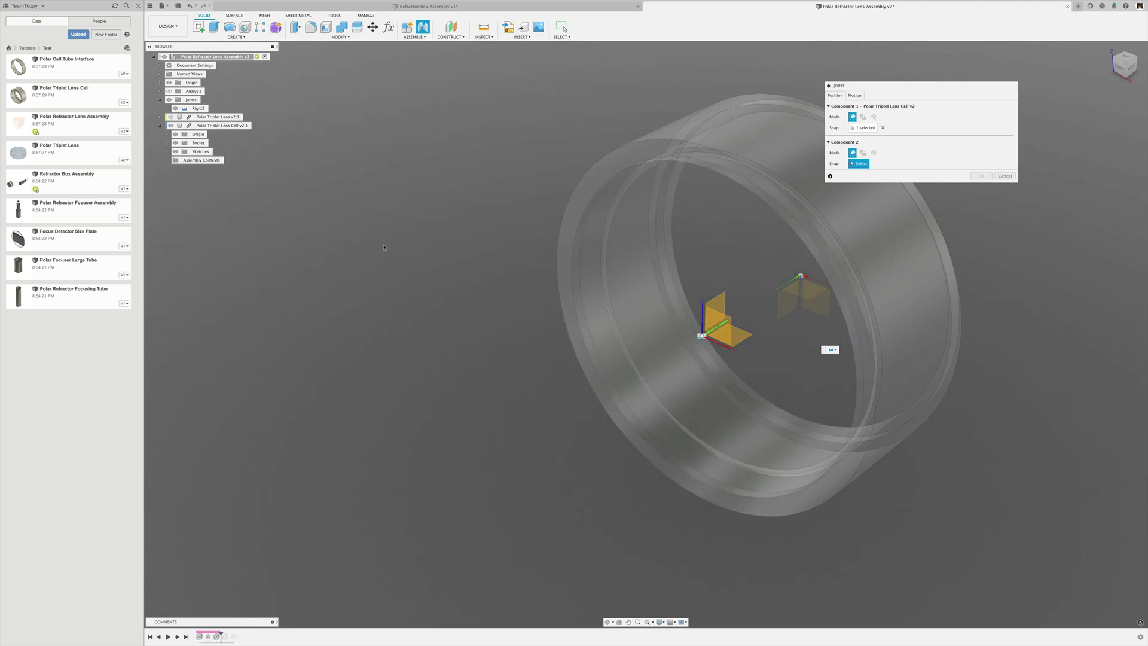
{"action": "left_click", "coordinate": [703, 337]}
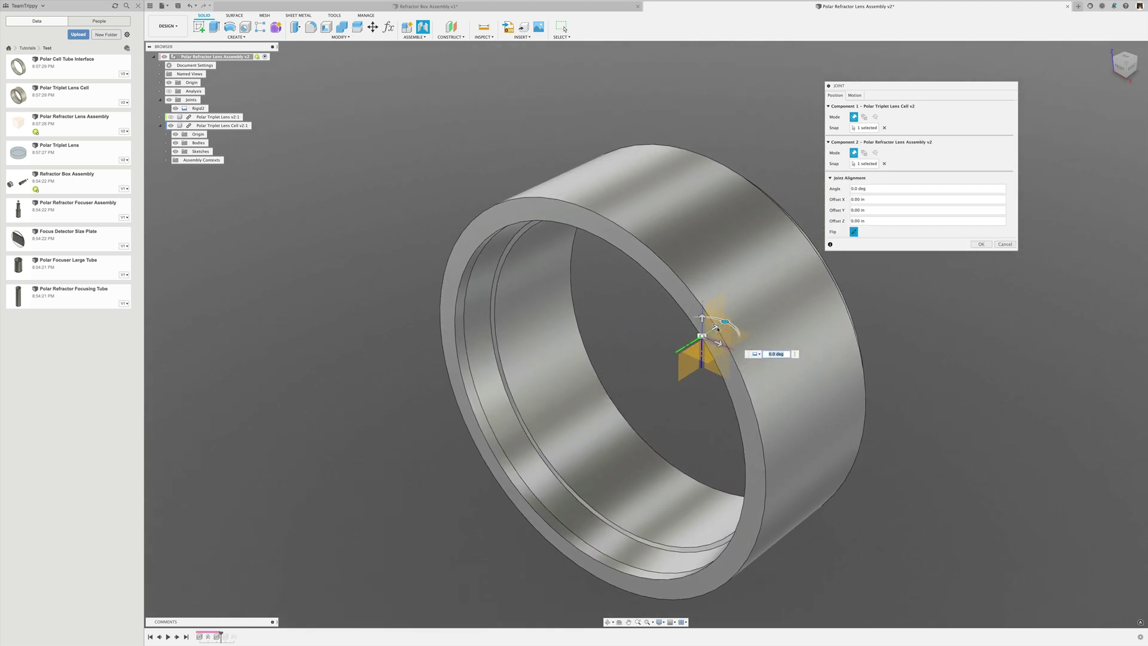
{"action": "left_click_drag", "start_coordinate": [717, 328], "coordinate": [753, 352]}
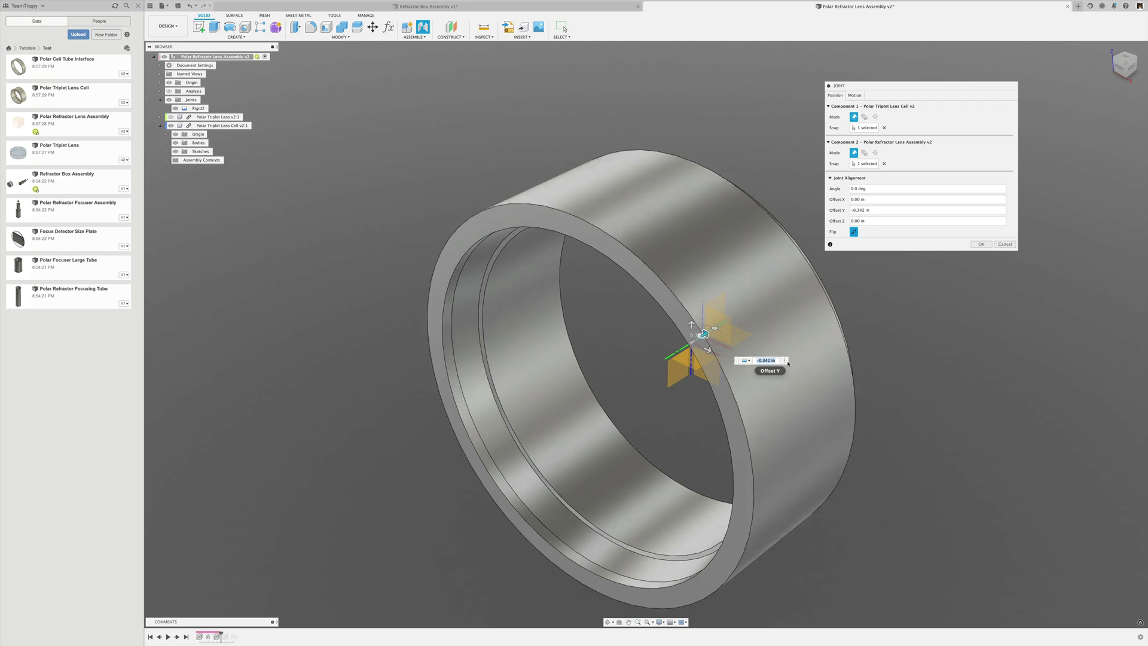
{"action": "type", "text": "-0.5"}
{"action": "key", "text": "Return"}
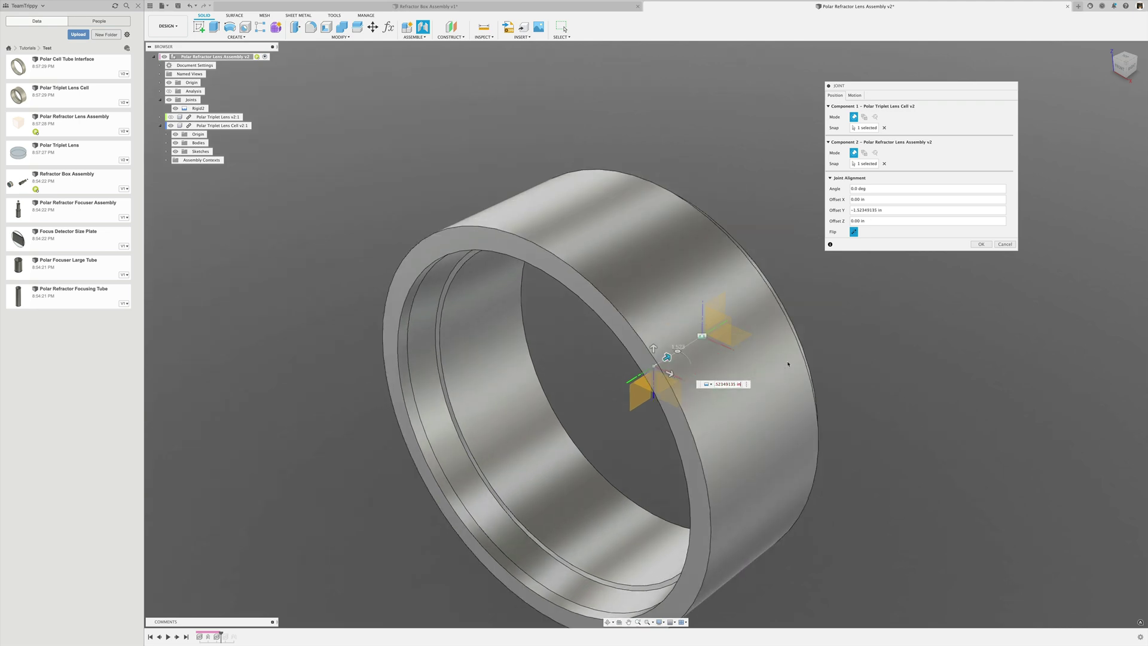
{"action": "key", "text": "Return"}
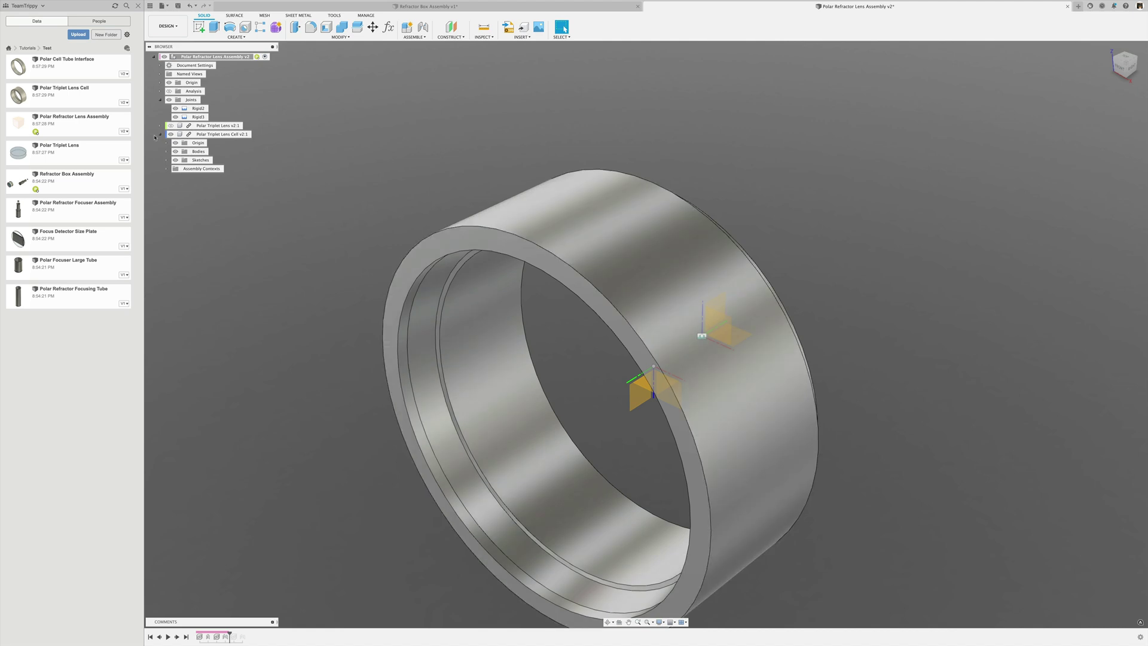
Step: Show the triplet lens again and roll the timeline forward to the end to include the cell tube interface
{"action": "left_click", "coordinate": [170, 125]}
{"action": "middle_click_drag", "start_coordinate": [252, 335], "coordinate": [261, 387], "text": "shift"}
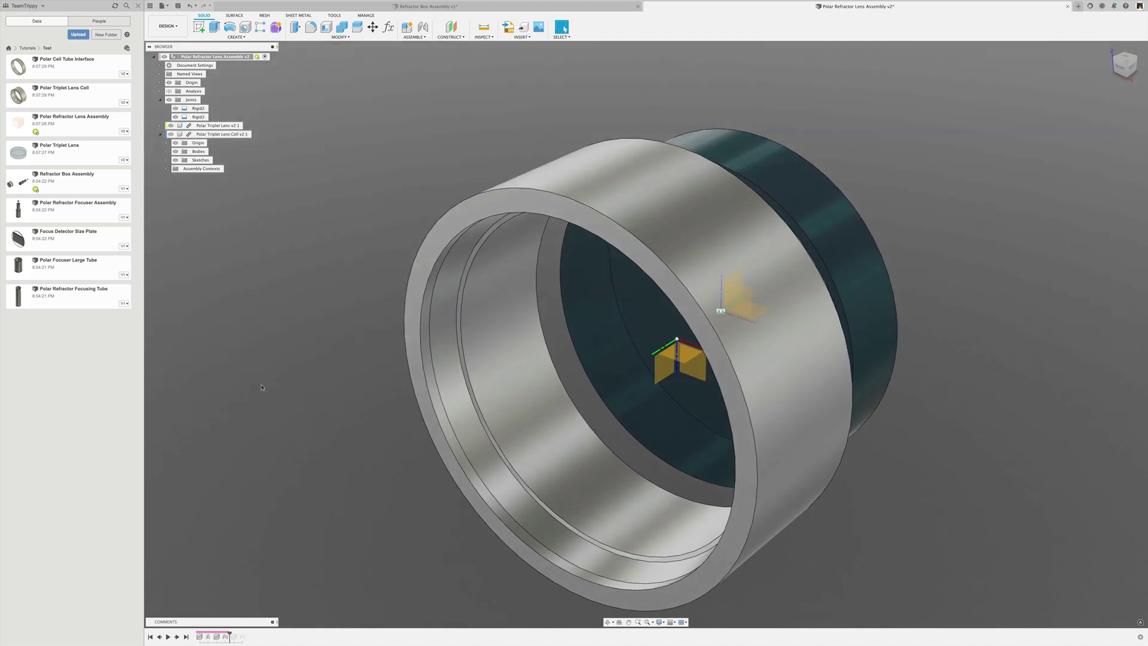
{"action": "left_click", "coordinate": [178, 637]}
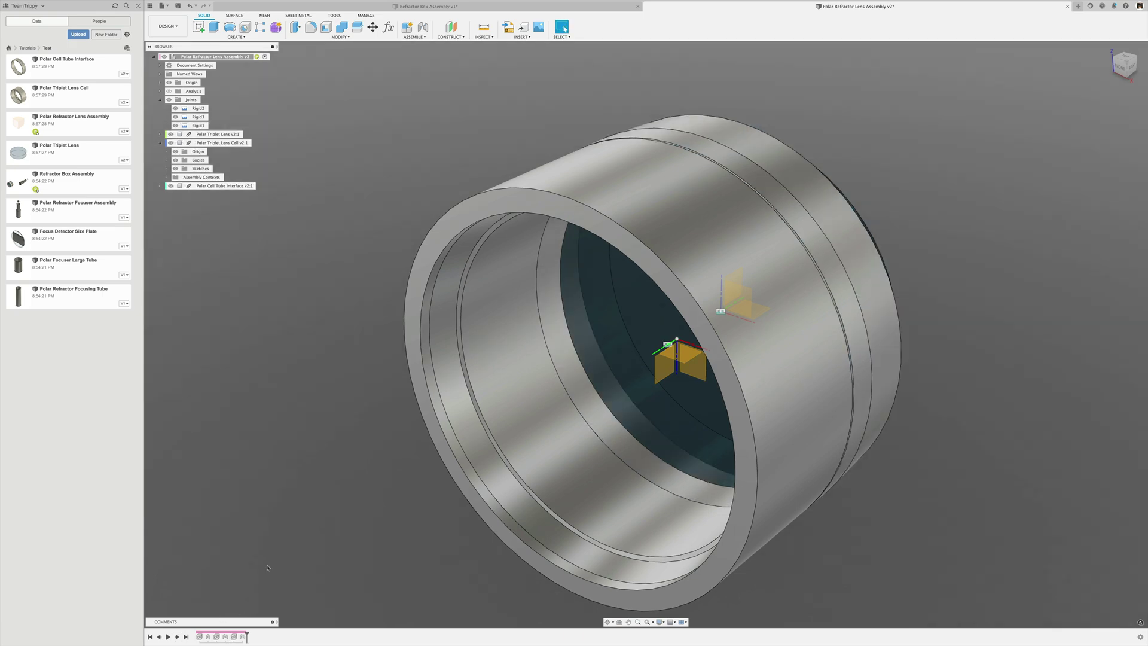
{"action": "middle_click_drag", "start_coordinate": [267, 568], "coordinate": [239, 577], "text": "shift"}
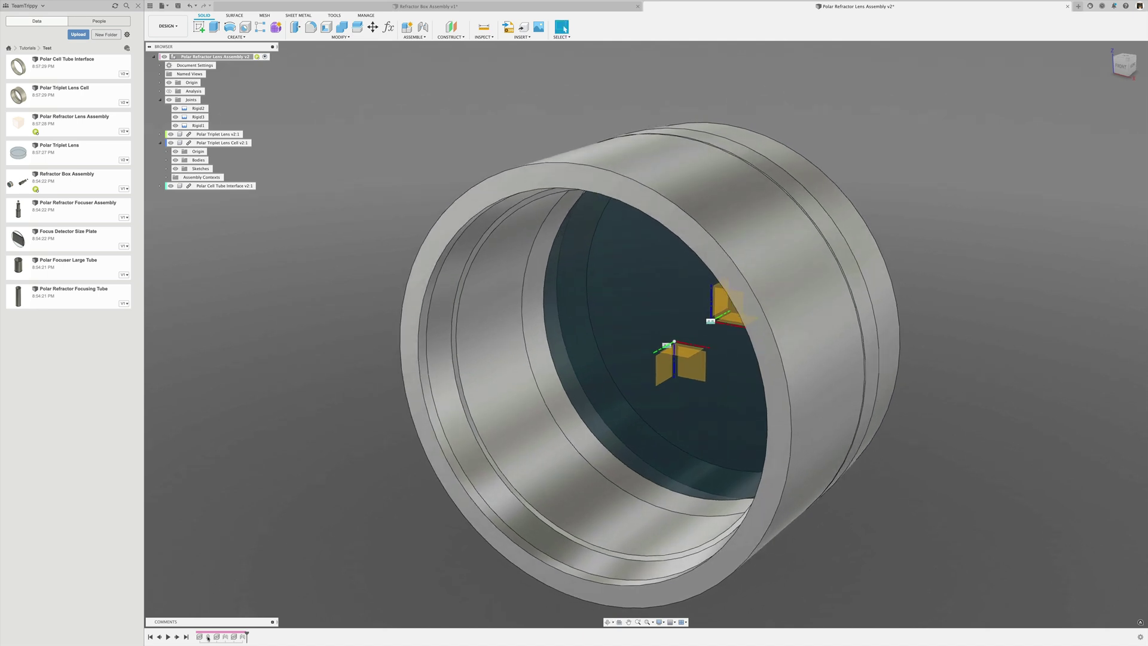
Step: Edit the lens cell's rigid joint, reversing its offset direction so that the cell surrounds the triplet lens
{"action": "right_click", "coordinate": [225, 637]}
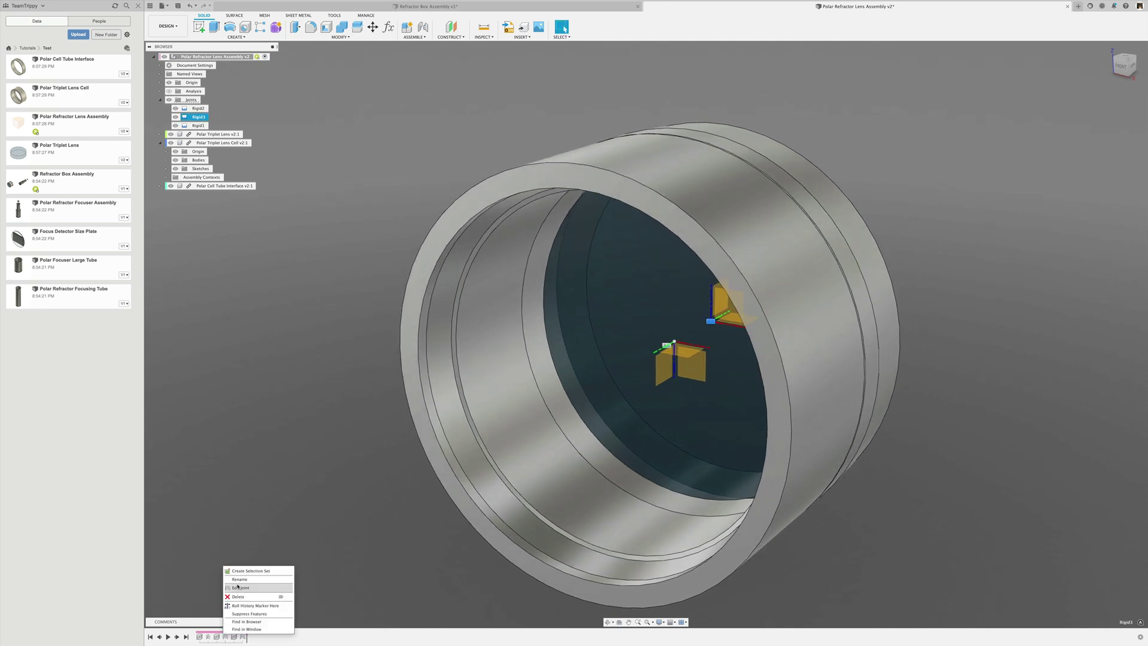
{"action": "left_click", "coordinate": [240, 588]}
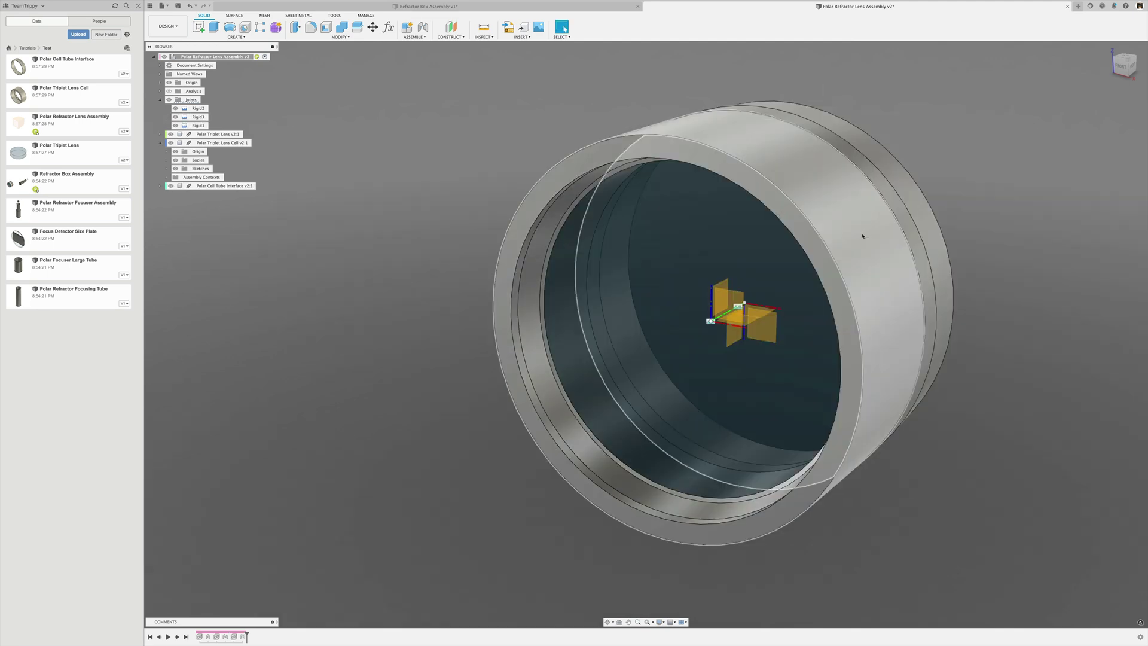
{"action": "middle_click_drag", "start_coordinate": [454, 359], "coordinate": [311, 349], "text": "shift"}
{"action": "key", "text": "Escape"}
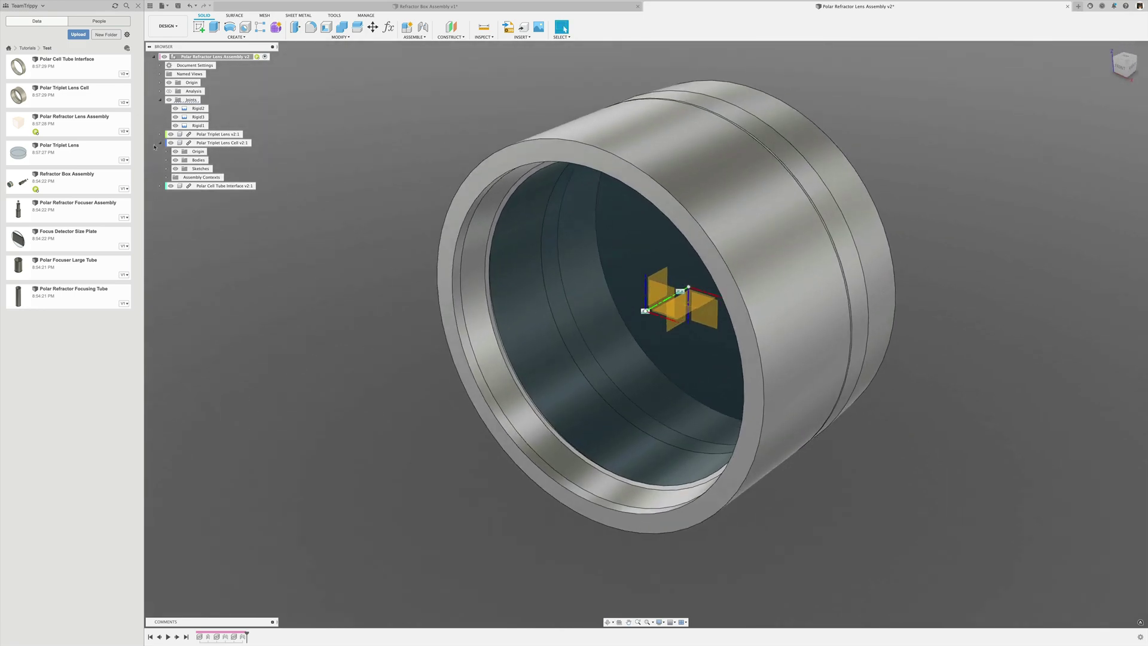
Step: Collapse the Polar Triplet Lens Cell's contents in the component tree
{"action": "left_click", "coordinate": [161, 143]}
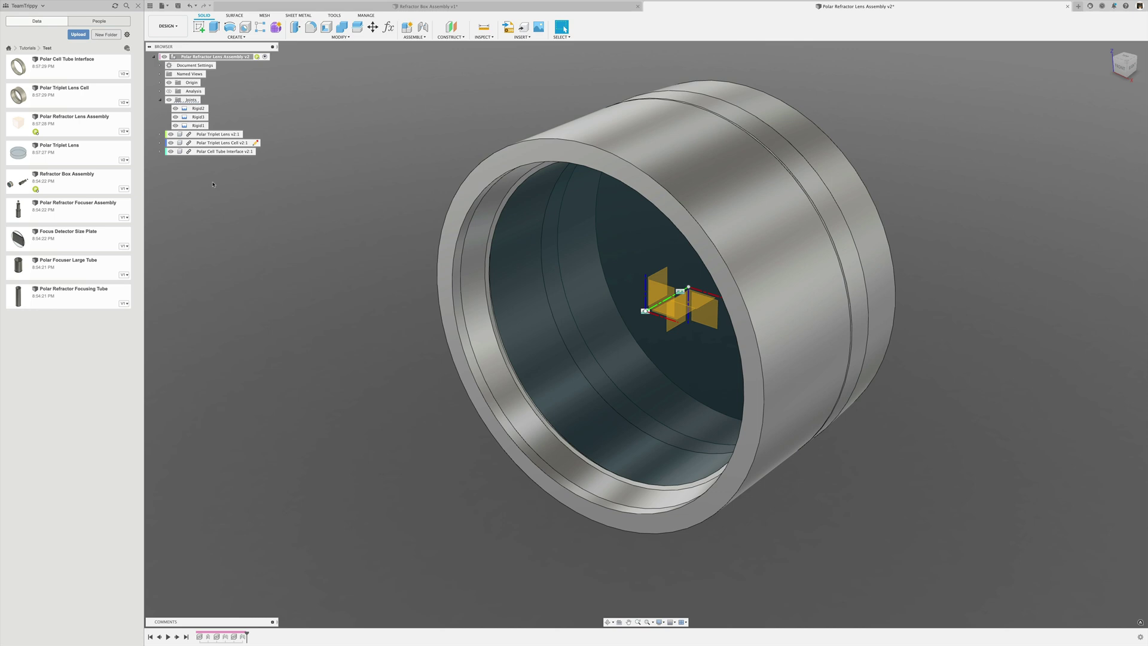
{"action": "double_click", "coordinate": [218, 152]}
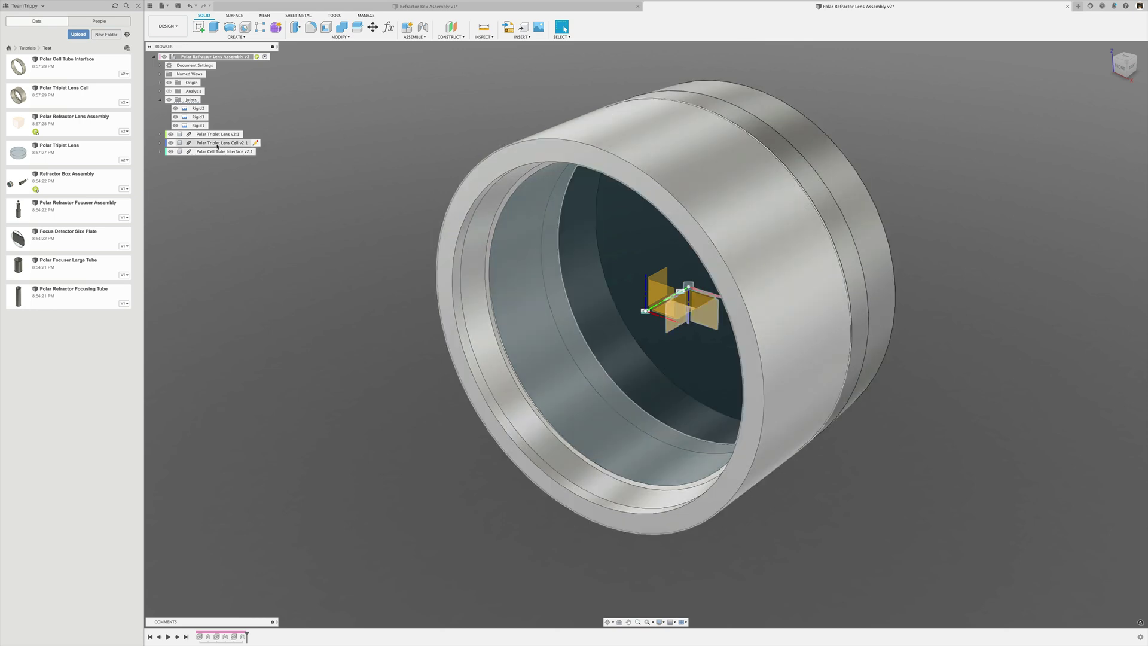
{"action": "double_click", "coordinate": [217, 143]}
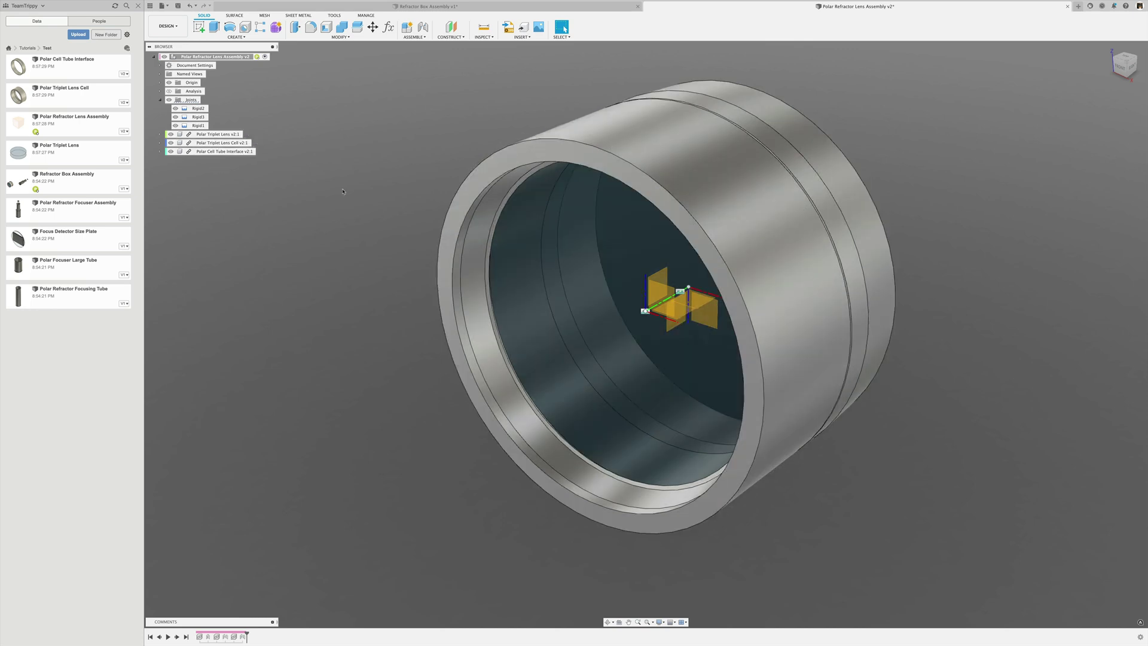
Step: Save the Polar Refractor Lens Assembly with the version description "User Saved"
{"action": "double_click", "coordinate": [226, 136]}
{"action": "left_click", "coordinate": [178, 6]}
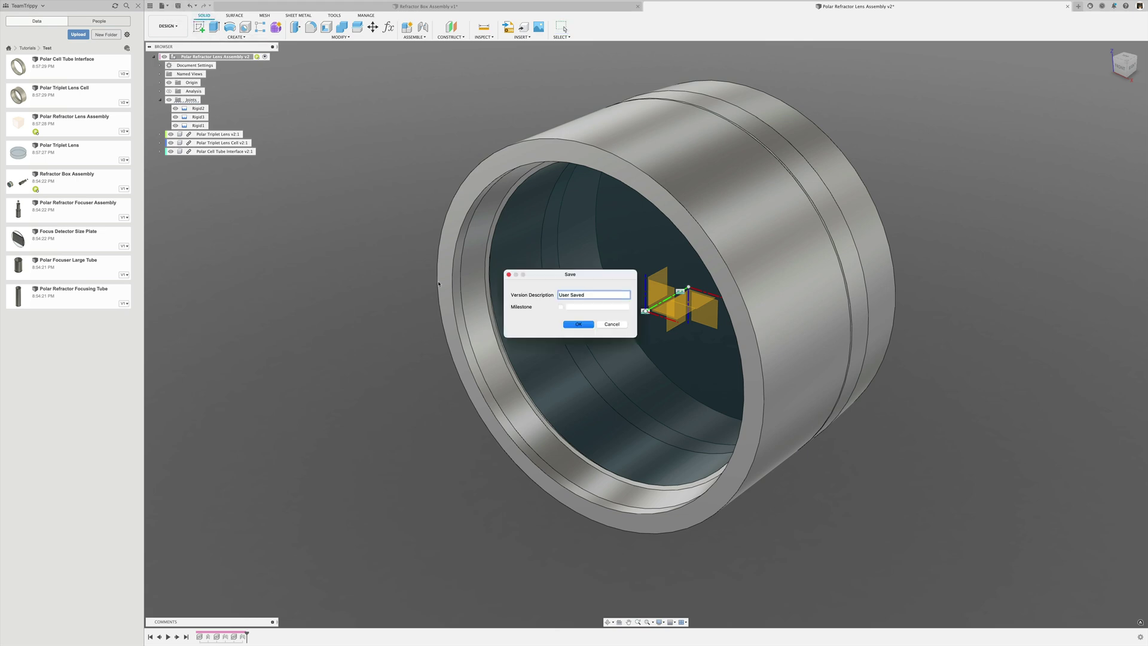
{"action": "left_click", "coordinate": [578, 325]}
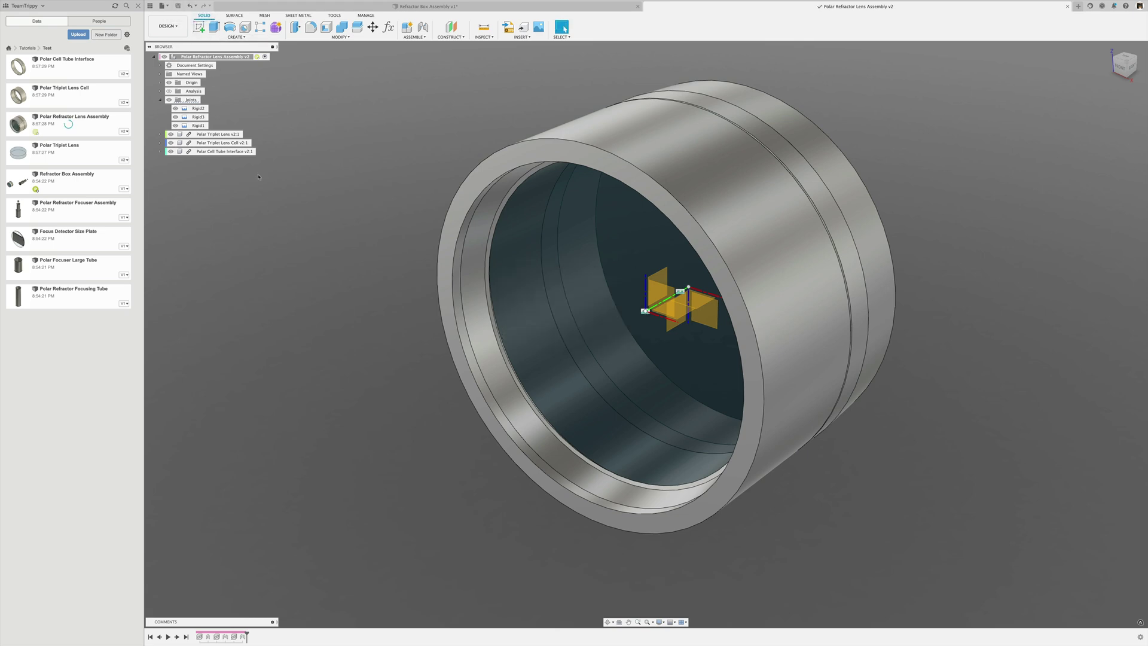
Step: Switch to the Refractor Box Assembly and update its out-of-date references, discarding the unsaved local changes to the lens assembly
{"action": "left_click", "coordinate": [443, 7]}
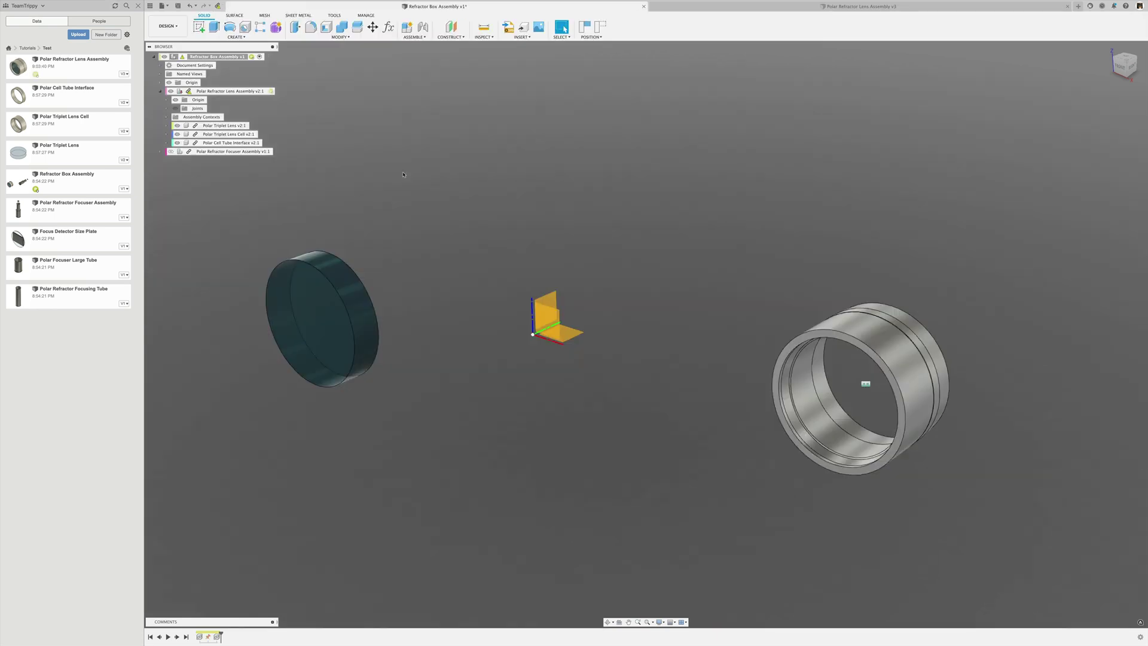
{"action": "left_click", "coordinate": [219, 6]}
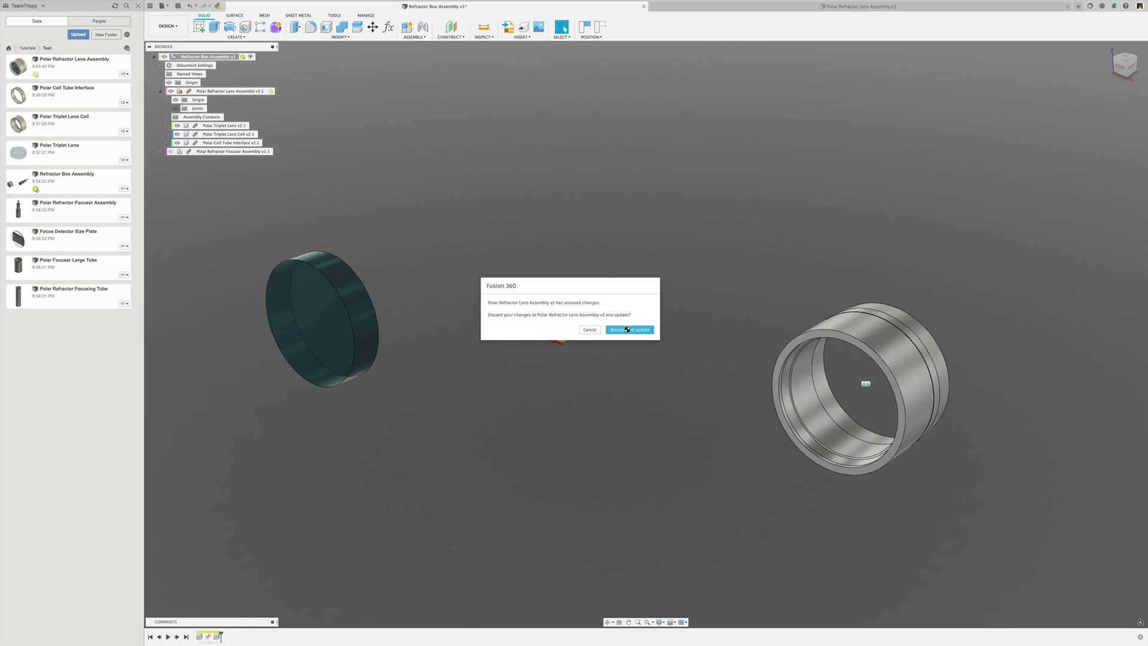
{"action": "left_click", "coordinate": [631, 330]}
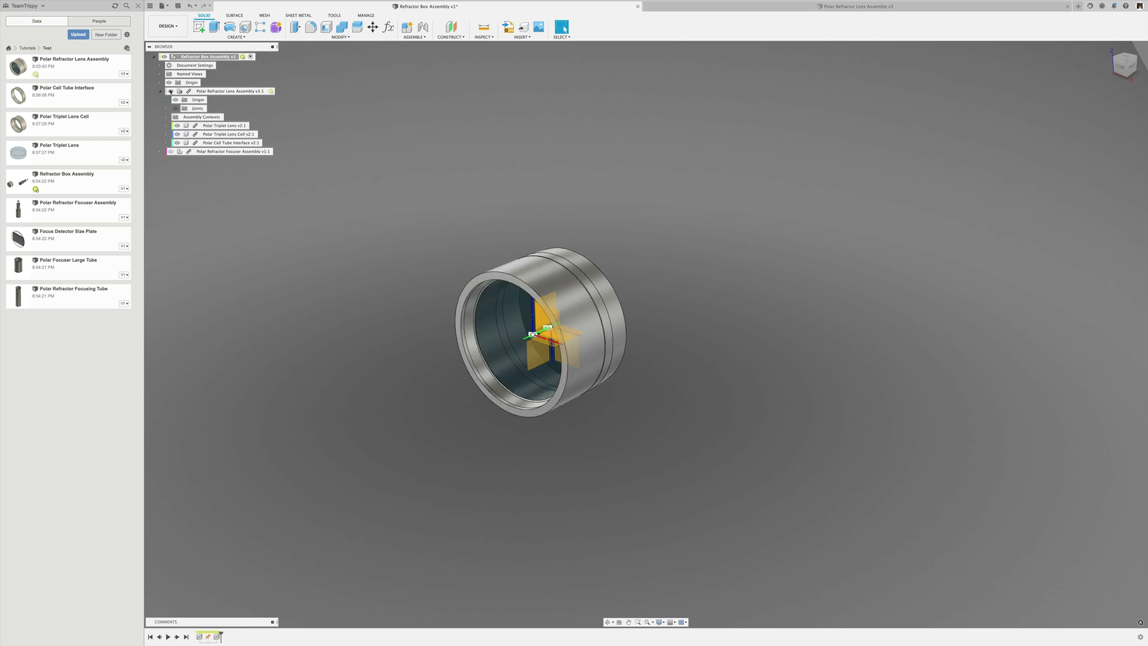
Step: Examine the updated lens assembly in the model and its nested components in the component tree, including the triplet lens, and collapse it
{"action": "left_click", "coordinate": [172, 91]}
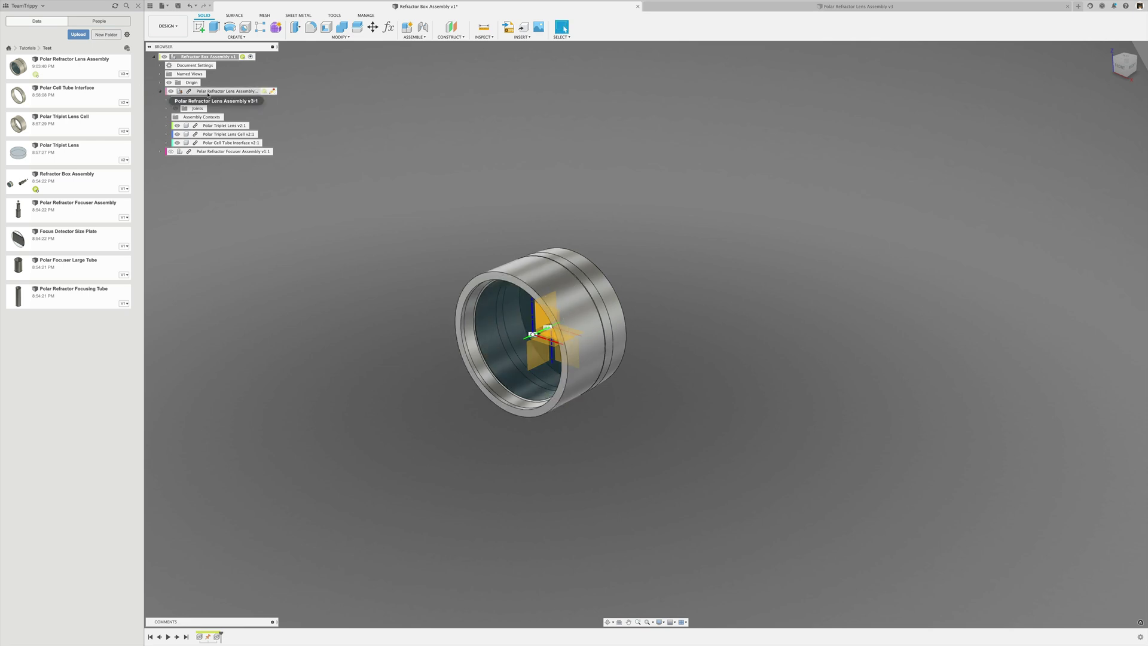
{"action": "left_click", "coordinate": [719, 337]}
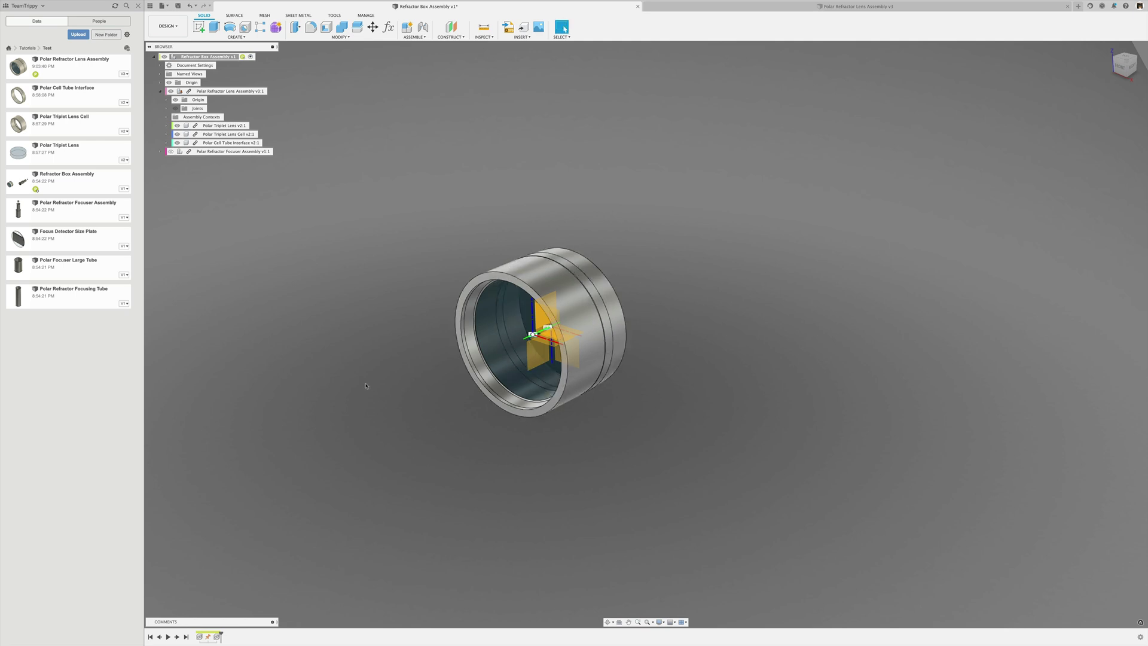
{"action": "middle_click_drag", "start_coordinate": [390, 390], "coordinate": [437, 385], "text": "shift"}
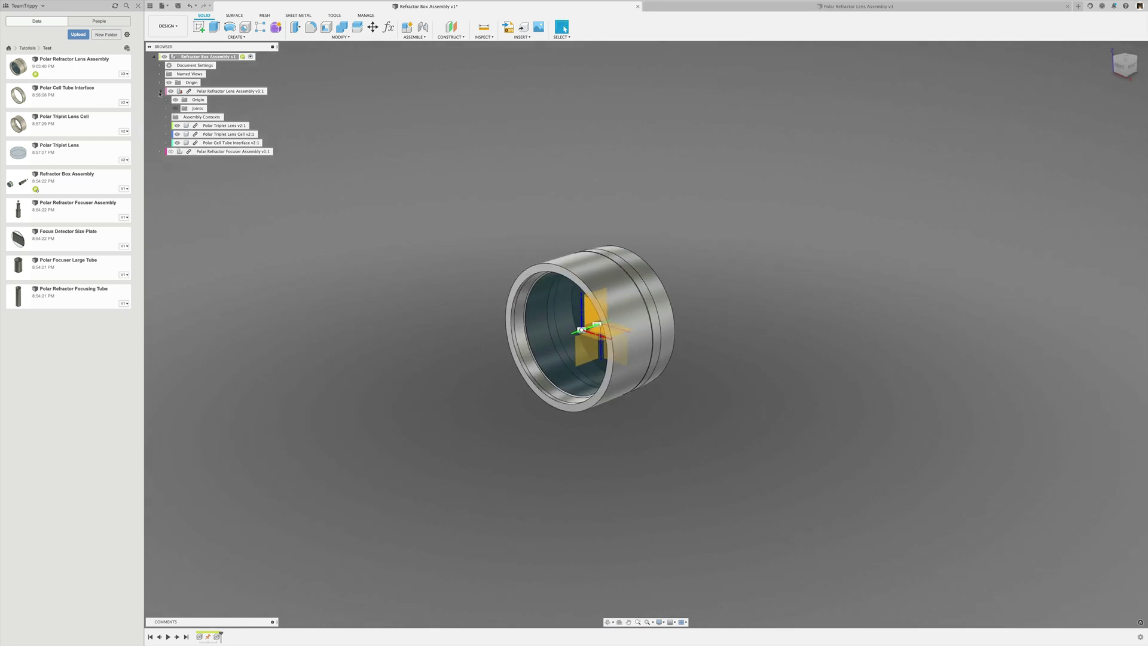
{"action": "left_click", "coordinate": [161, 91]}
{"action": "left_click", "coordinate": [161, 91]}
{"action": "left_click", "coordinate": [160, 91]}
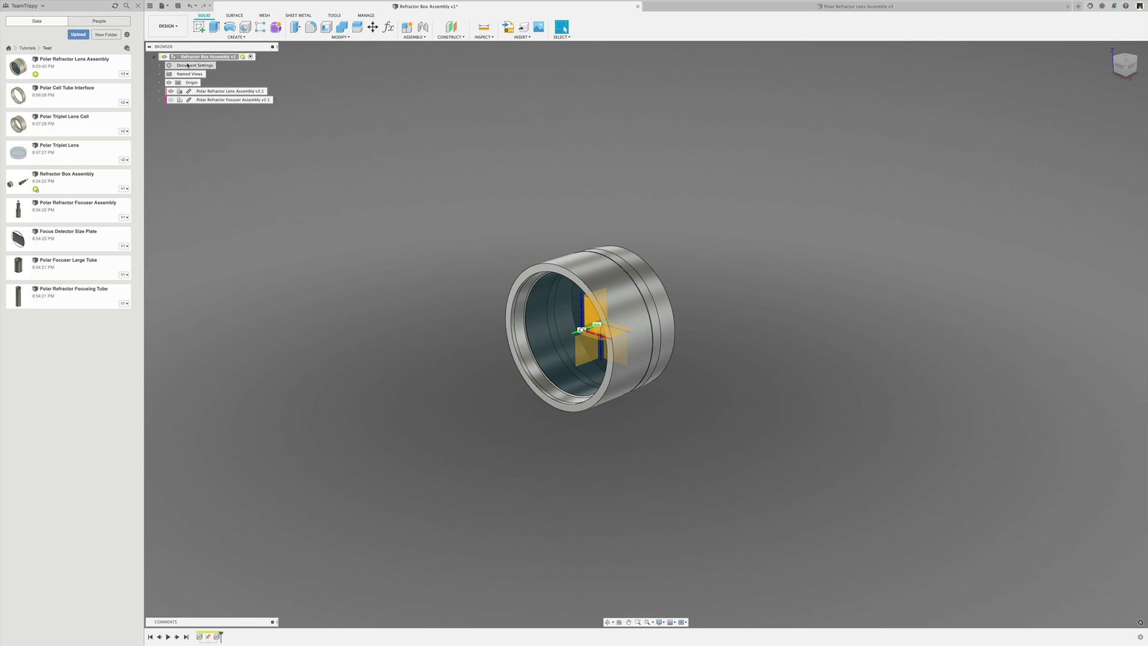
{"action": "left_click", "coordinate": [161, 92]}
{"action": "left_click", "coordinate": [168, 126]}
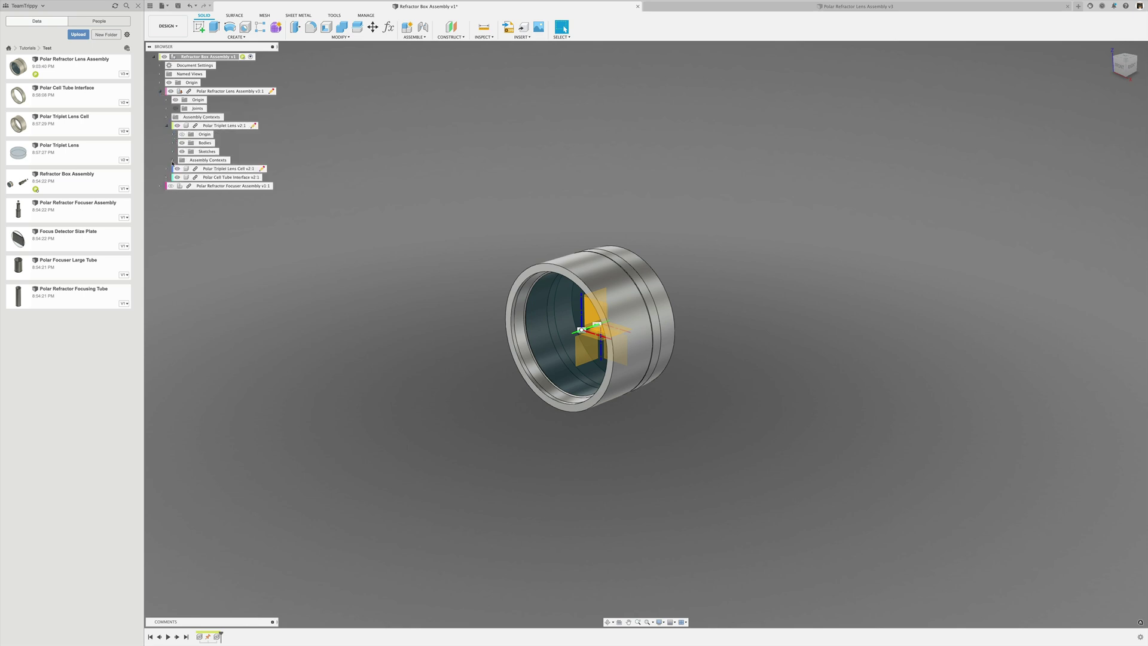
{"action": "left_click", "coordinate": [167, 126]}
{"action": "left_click", "coordinate": [160, 92]}
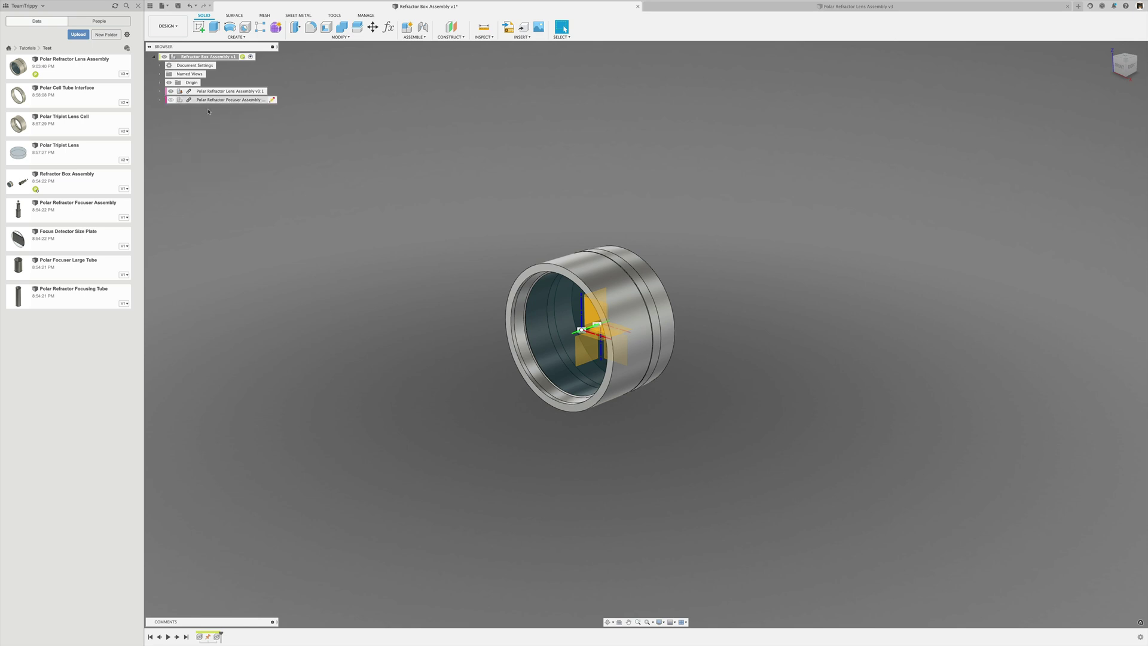